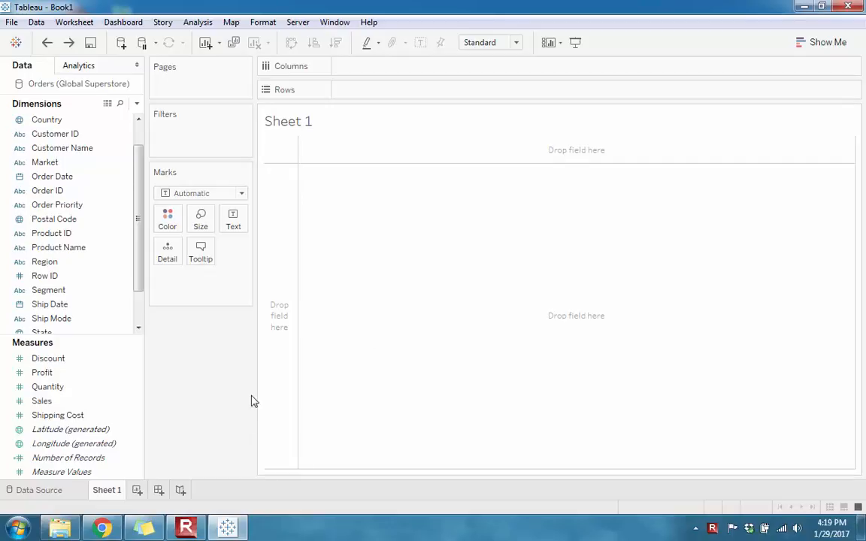
Build a bar chart of summed Shipping Cost on rows, split by Order Priority on columns.
left_click(48, 148)
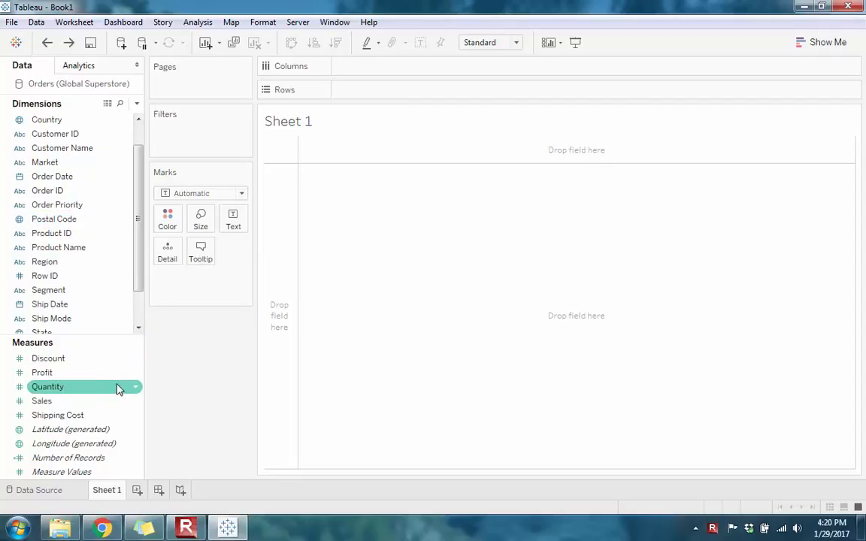
double_click(74, 418)
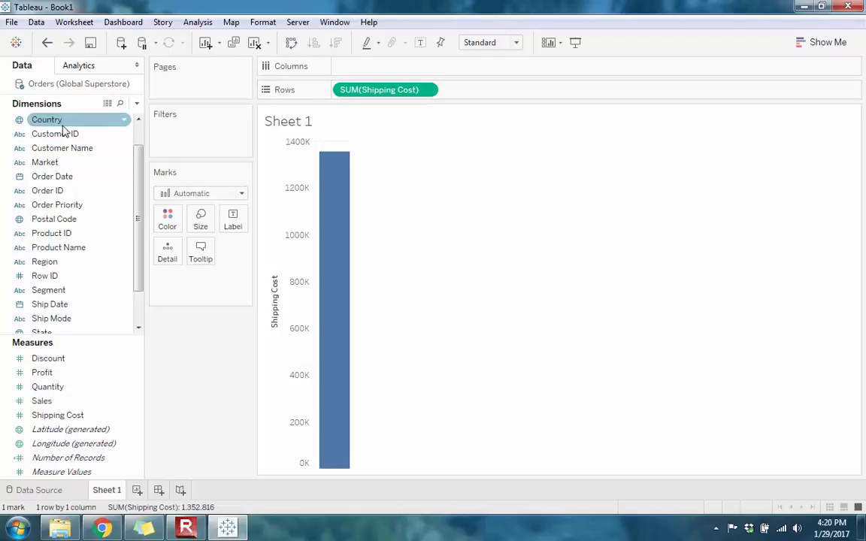
left_click(76, 207)
left_click_drag(76, 211, 377, 73)
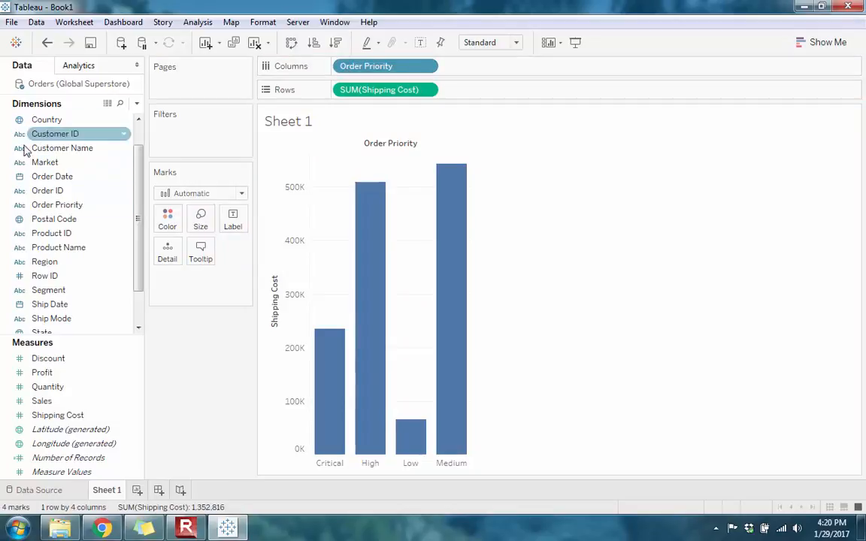
left_click(45, 162)
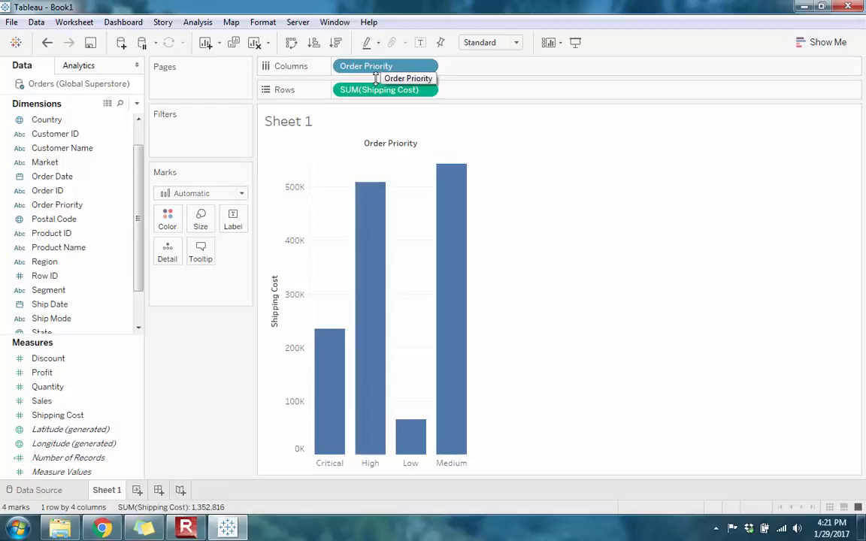
Clear the sheet by removing both Shipping Cost and Order Priority from the view.
left_click_drag(374, 90, 184, 350)
left_click_drag(351, 79, 112, 430)
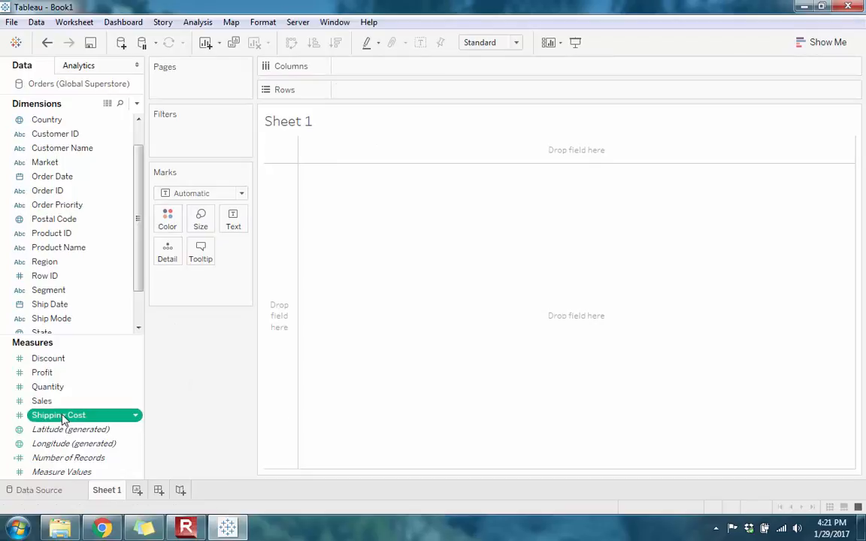
Plot the summed Shipping Cost alone as a single bar, inspect it, and remove the measure from rows.
double_click(63, 416)
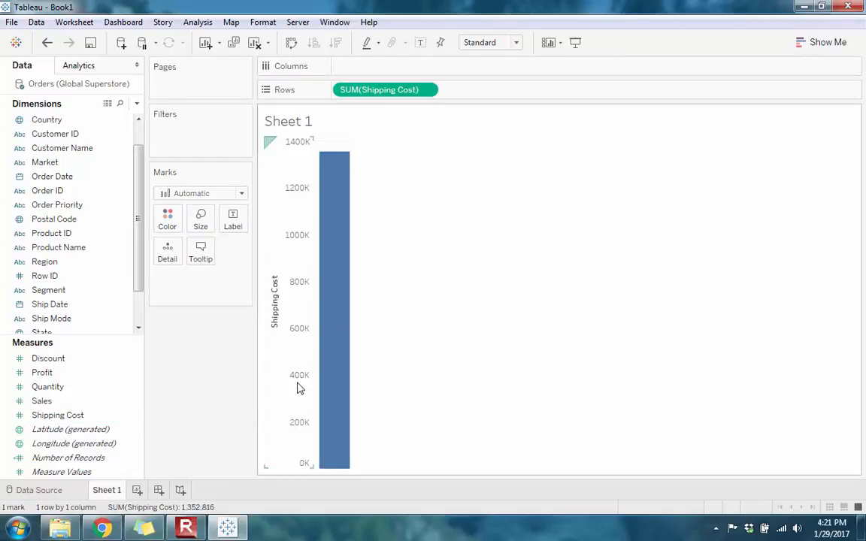
mouse_move(315, 157)
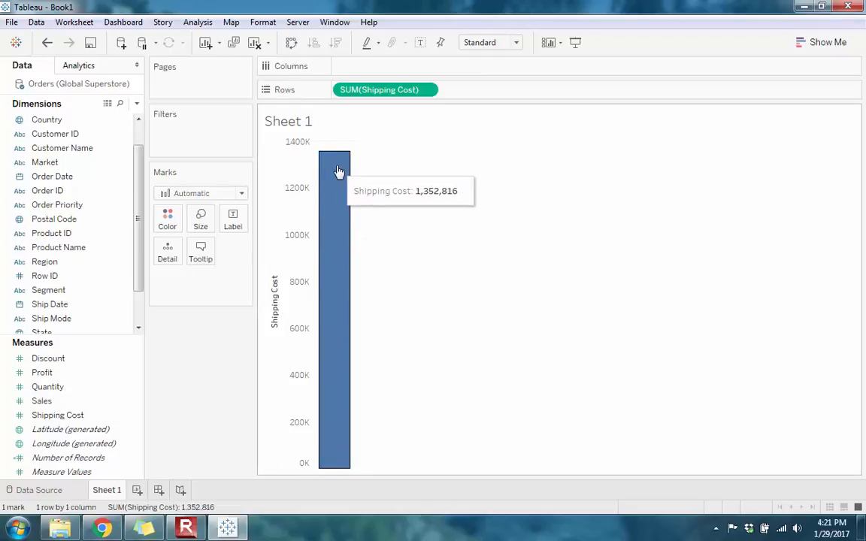
left_click(66, 363)
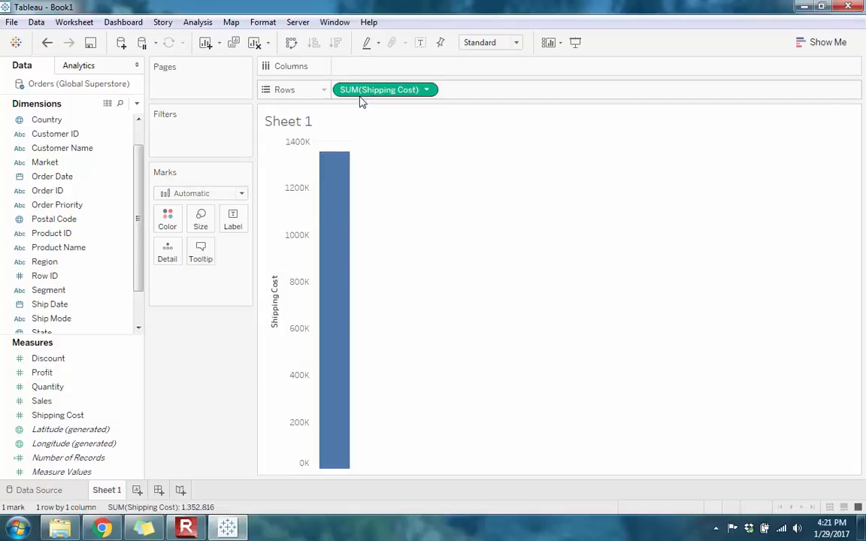
left_click_drag(356, 91, 188, 334)
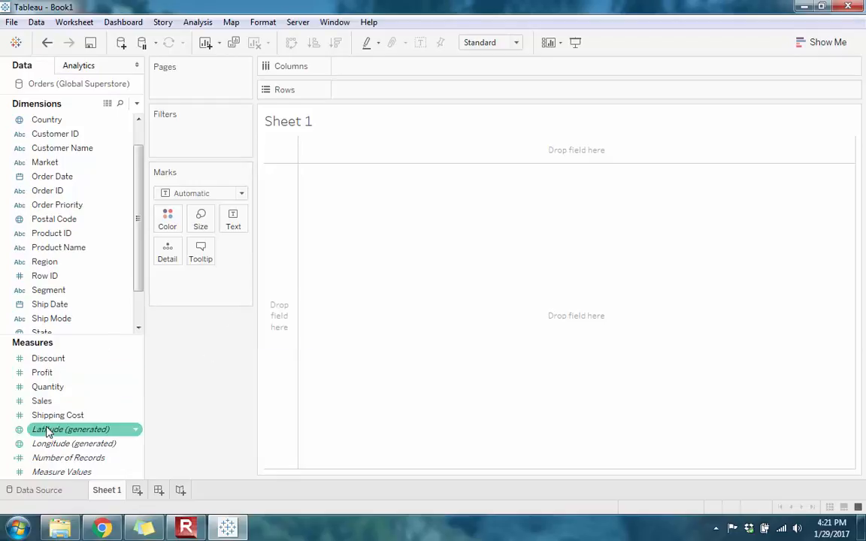
Plot Shipping Cost as bars split by Order Priority on columns, and inspect the bars of individual priorities.
left_click_drag(50, 417, 335, 334)
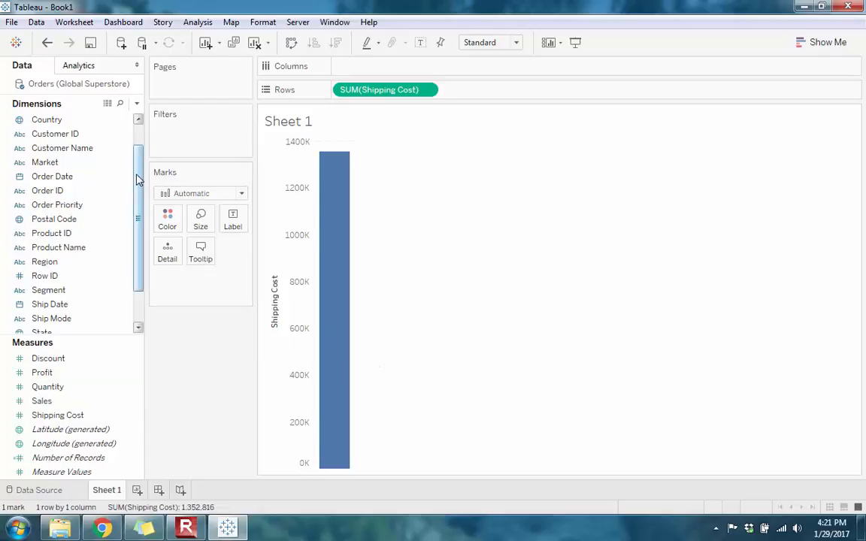
scroll(137, 181, "up", 2)
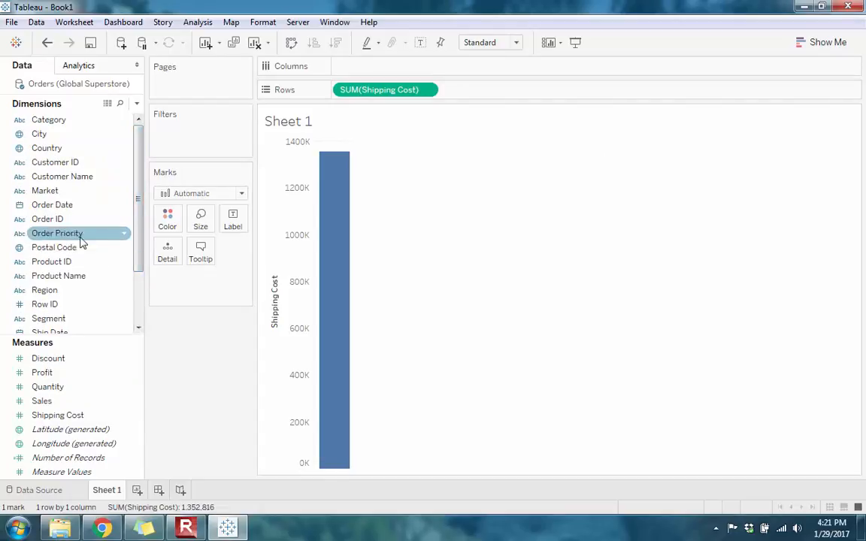
left_click_drag(57, 235, 323, 64)
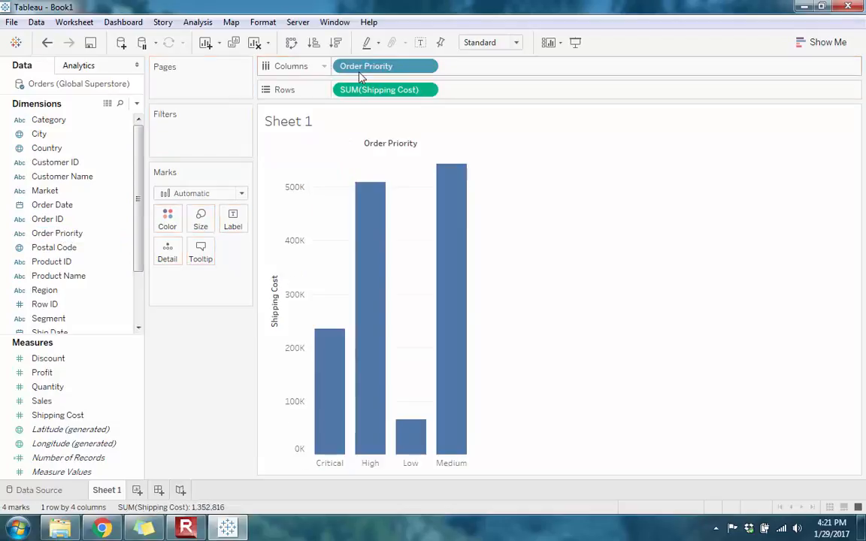
mouse_move(341, 363)
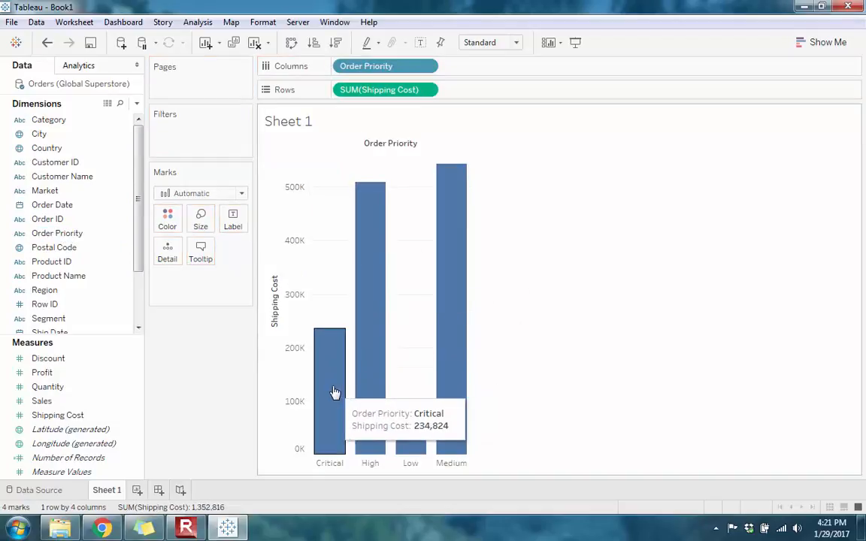
mouse_move(370, 455)
mouse_move(460, 328)
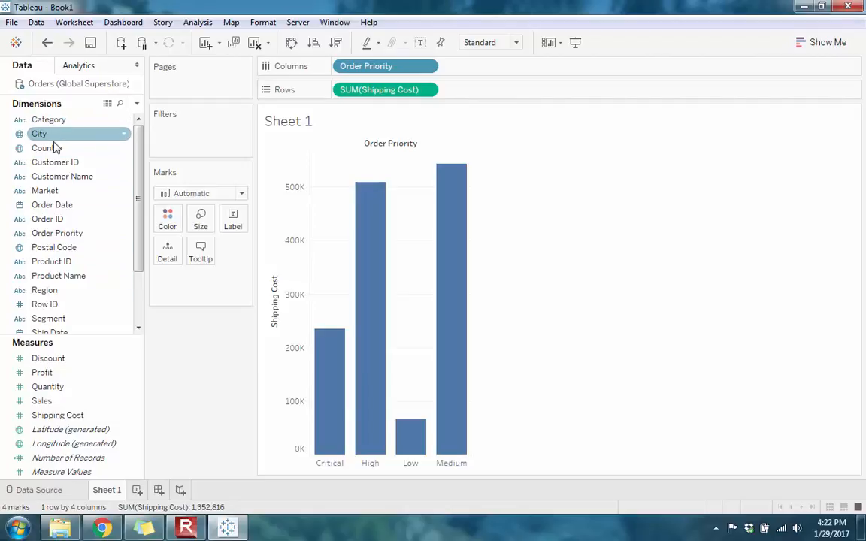
right_click(62, 361)
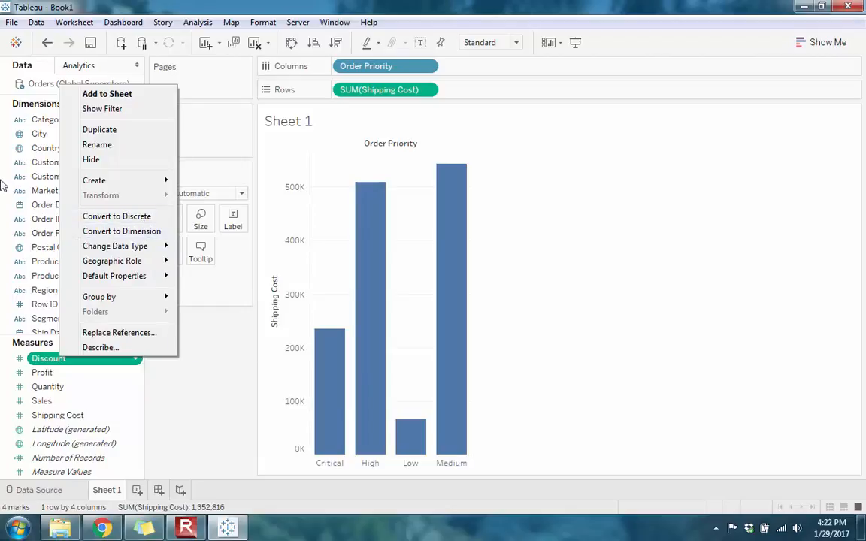
left_click(599, 12)
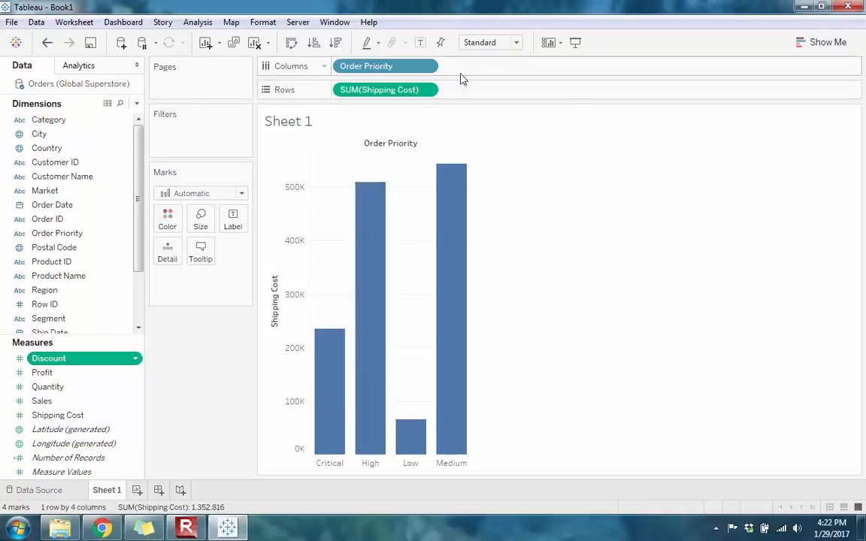
Try treating Shipping Cost on rows as a dimension instead of a sum, and undo the change.
right_click(376, 92)
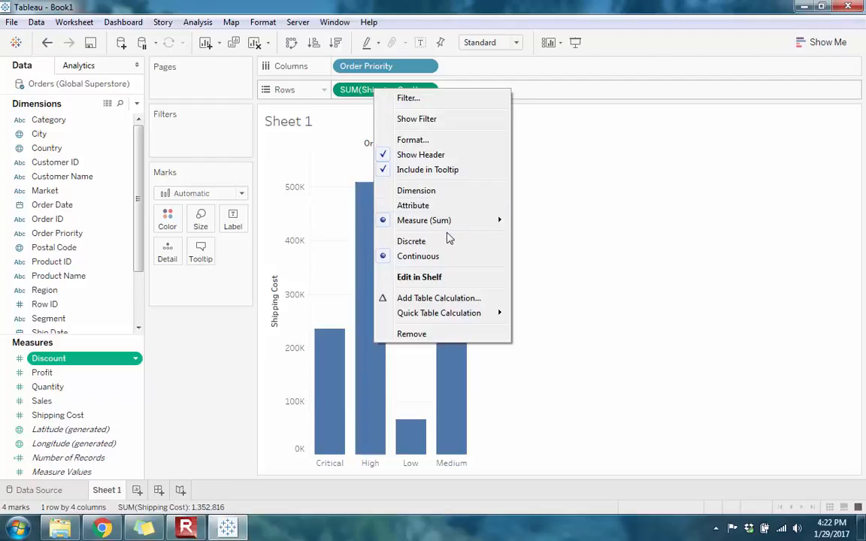
left_click(416, 191)
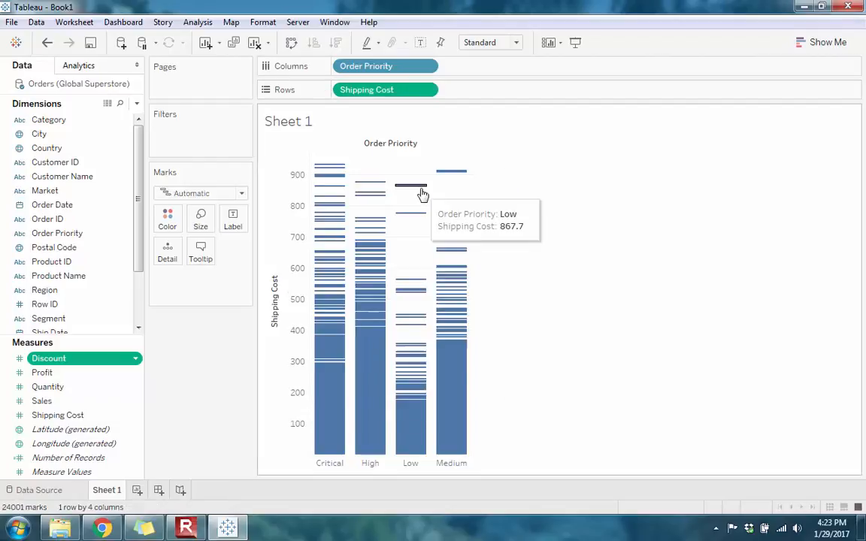
left_click(47, 43)
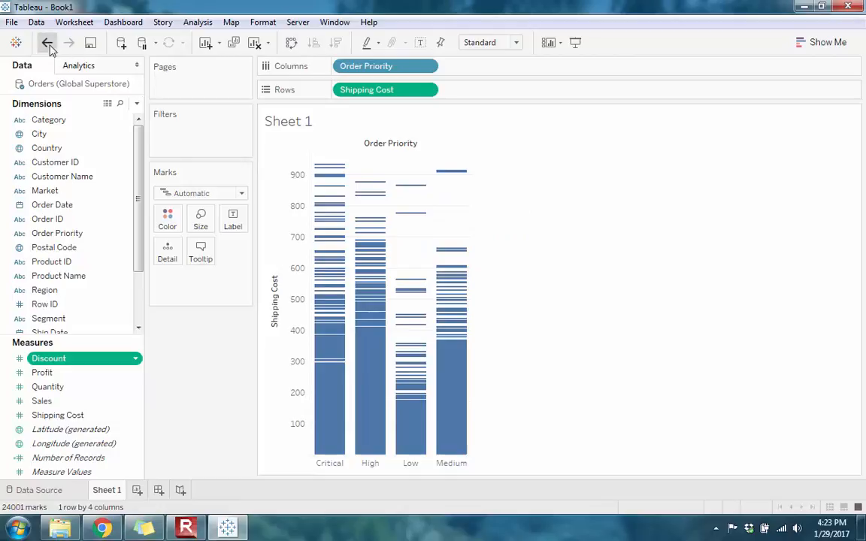
Try converting the summed Shipping Cost on rows from continuous to discrete, and undo the change.
right_click(378, 93)
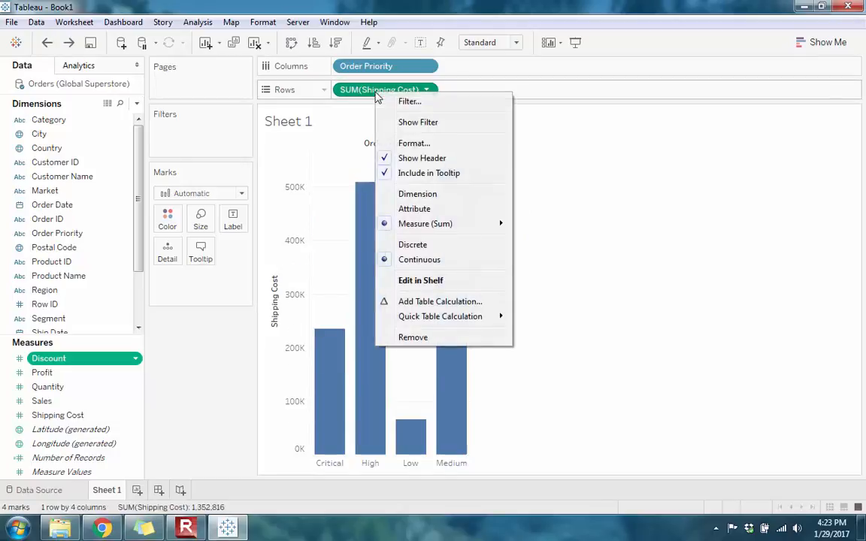
left_click(441, 250)
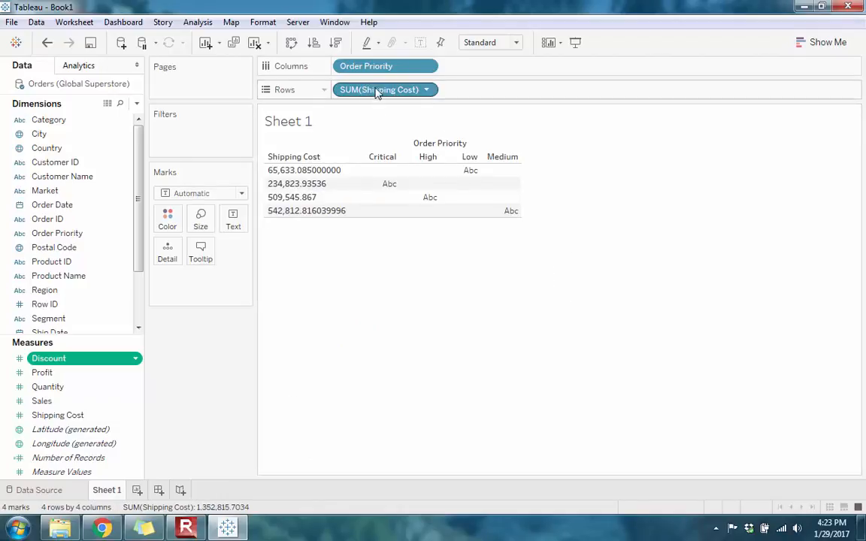
left_click(47, 44)
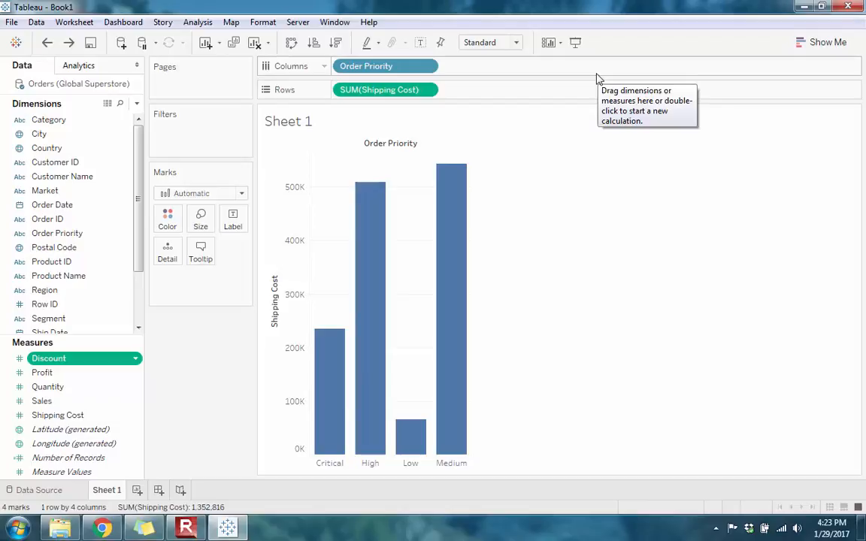
Add a new worksheet and chart summed Profit on rows against the year of Order Date on columns.
left_click(138, 491)
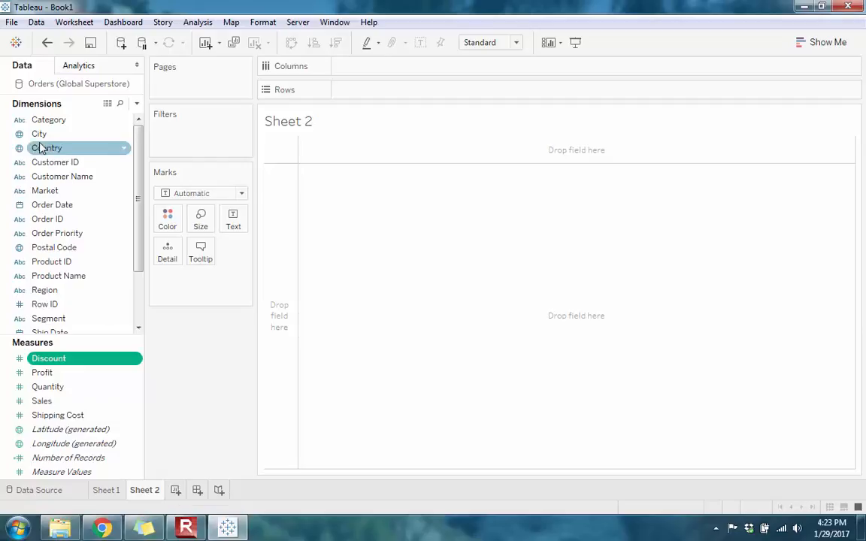
left_click_drag(67, 211, 368, 71)
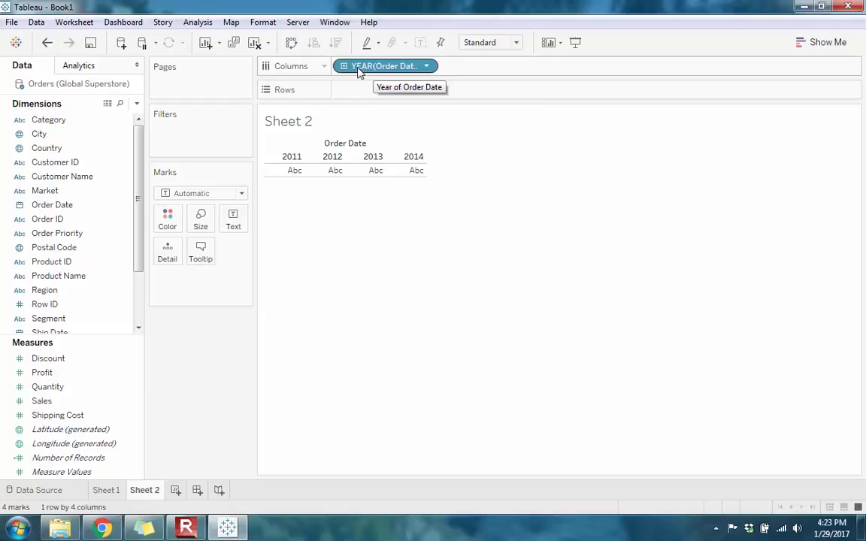
left_click_drag(71, 374, 398, 96)
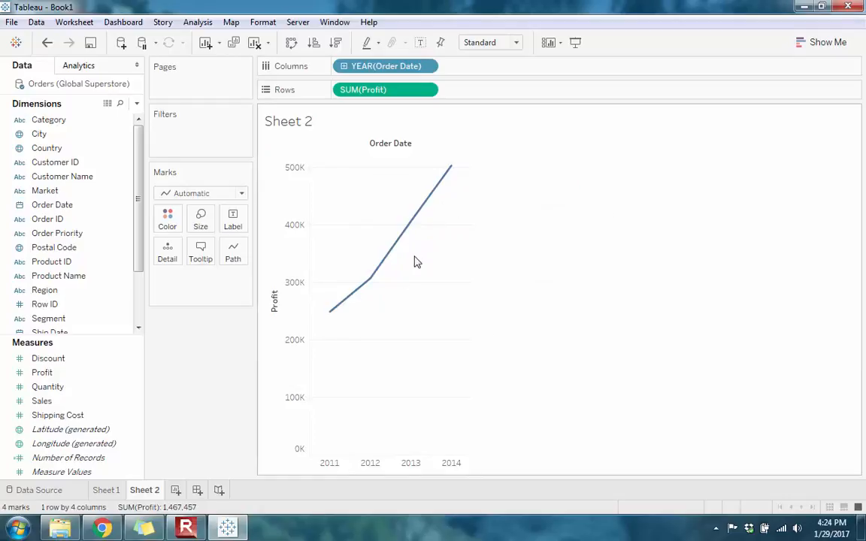
Change the Profit line chart to horizontal bars and swap rows and columns to make the bars vertical.
left_click(824, 44)
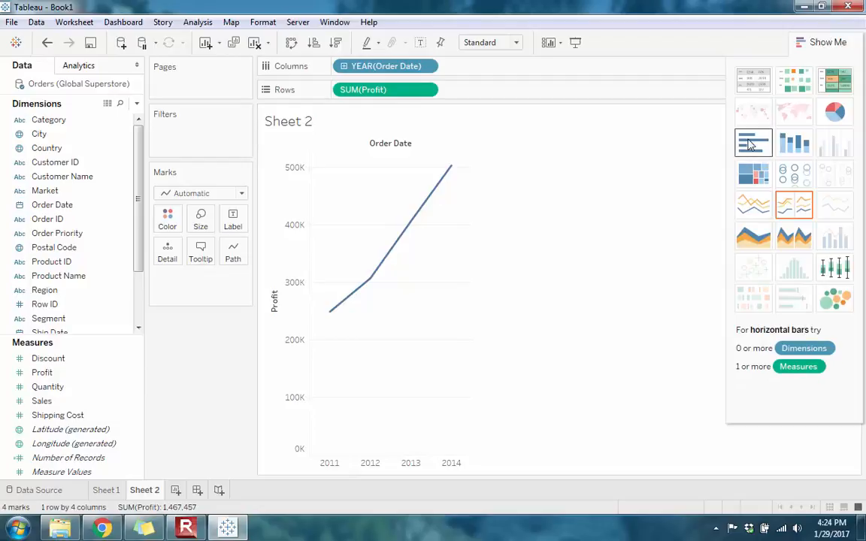
left_click(751, 144)
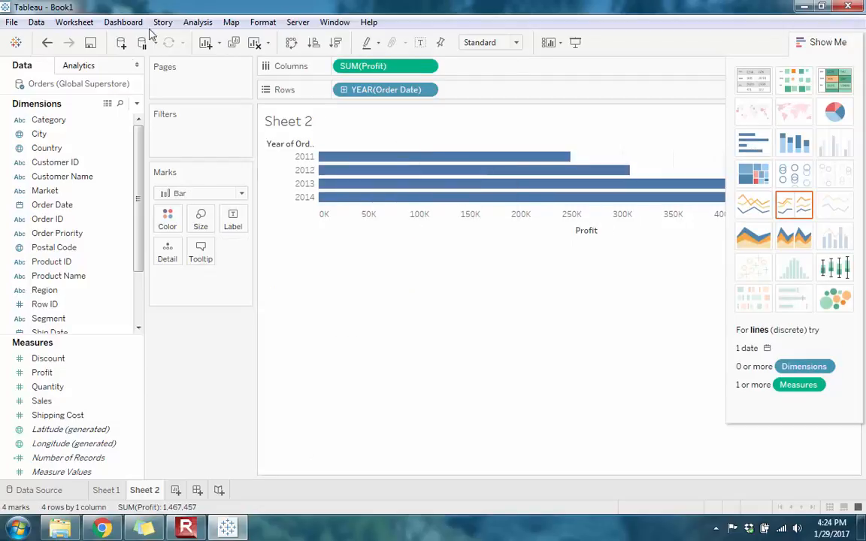
left_click(291, 44)
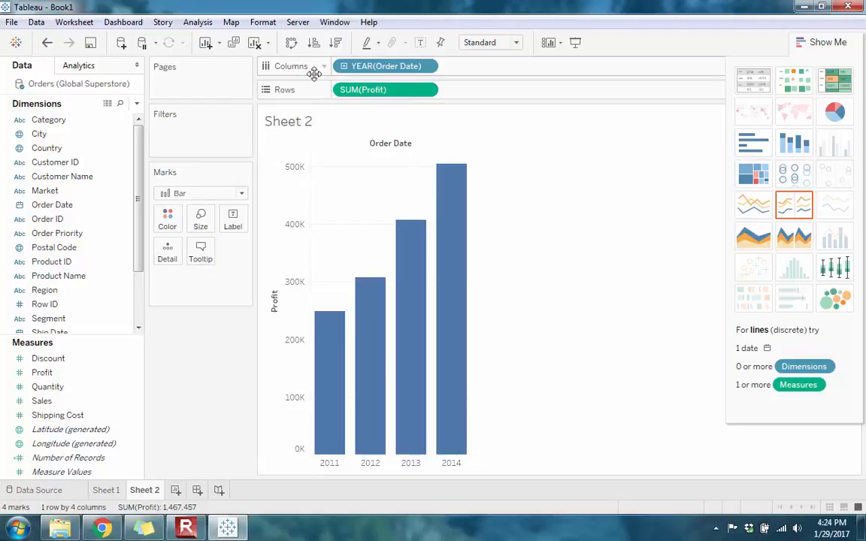
Remove Profit from rows on the bar chart and undo the removal.
left_click_drag(370, 91, 230, 361)
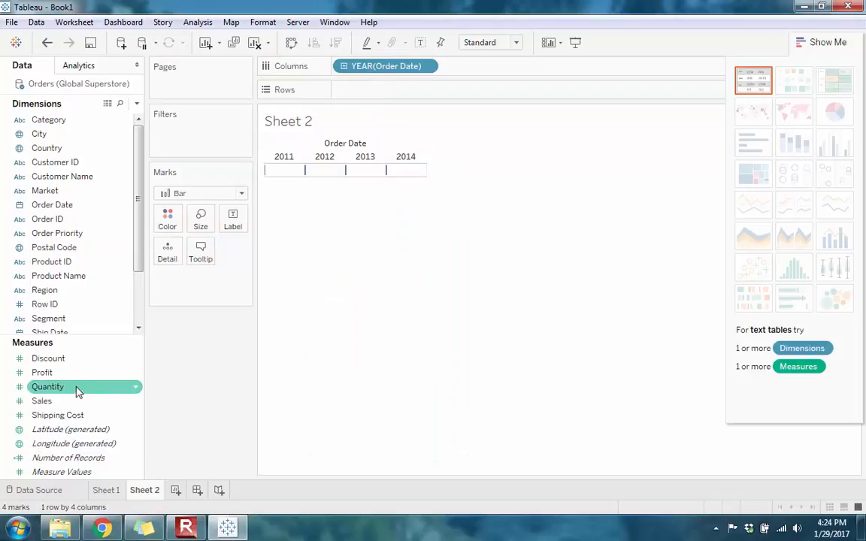
left_click(47, 43)
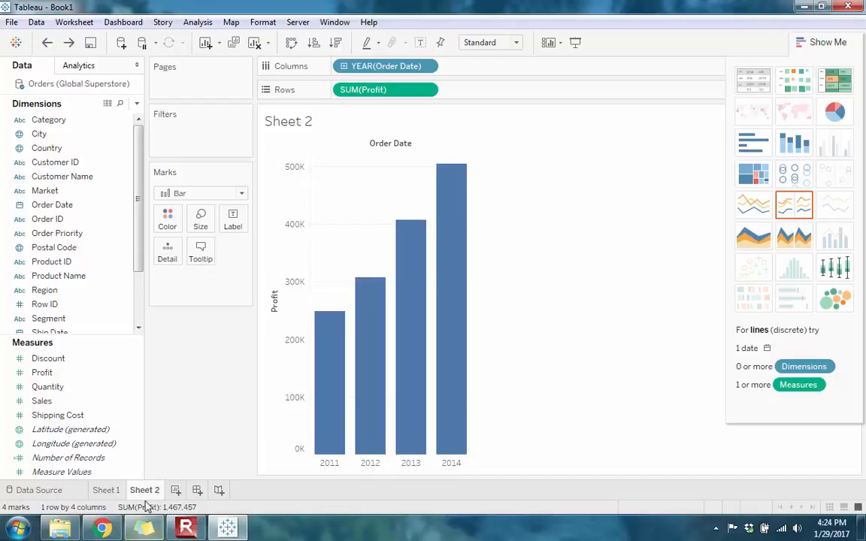
Add a new worksheet with Order Date years on columns and Market on rows, and colour the cells by Shipping Cost.
left_click(175, 491)
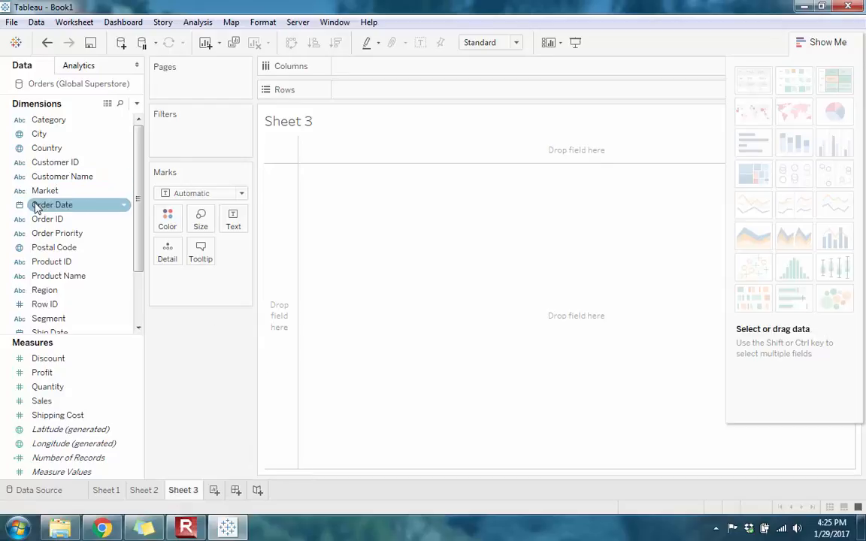
left_click_drag(37, 208, 349, 78)
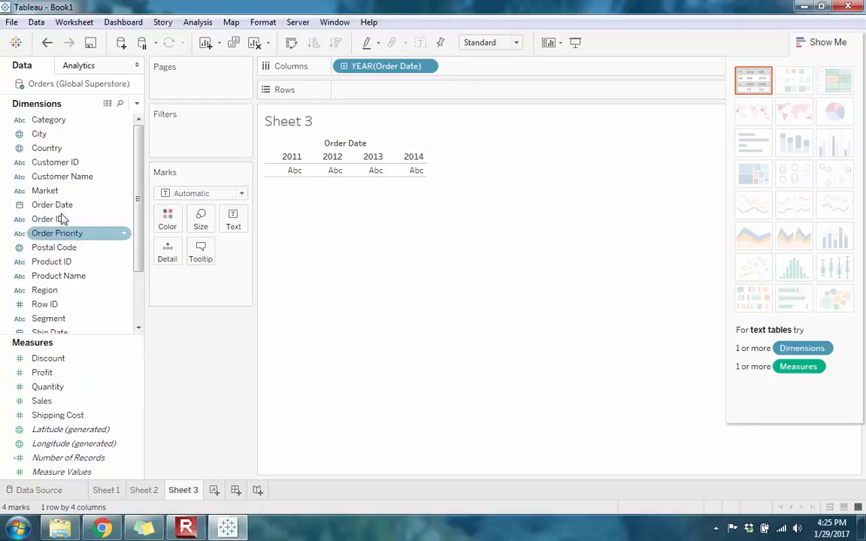
left_click_drag(47, 193, 372, 91)
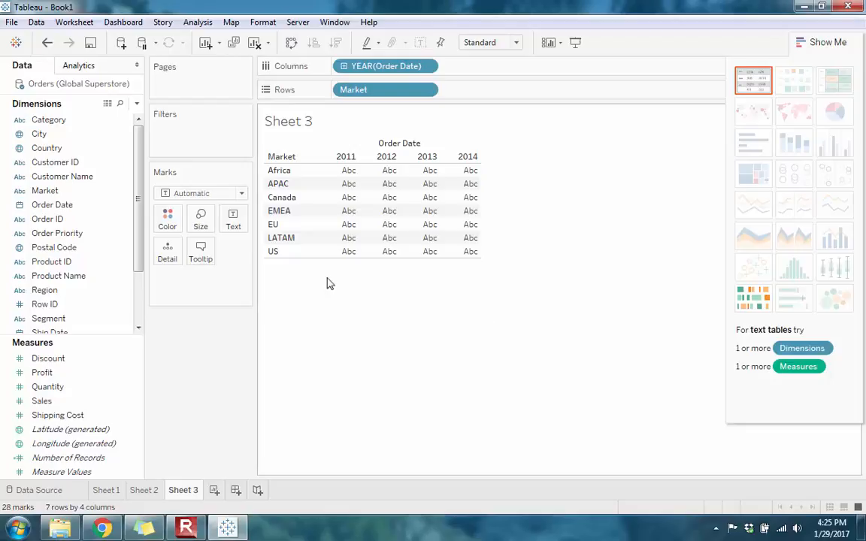
left_click(63, 418)
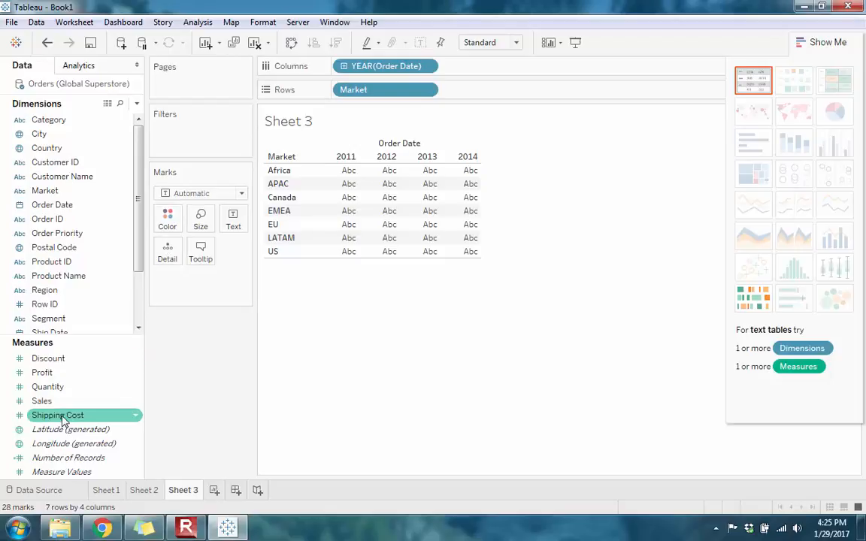
left_click_drag(51, 419, 168, 219)
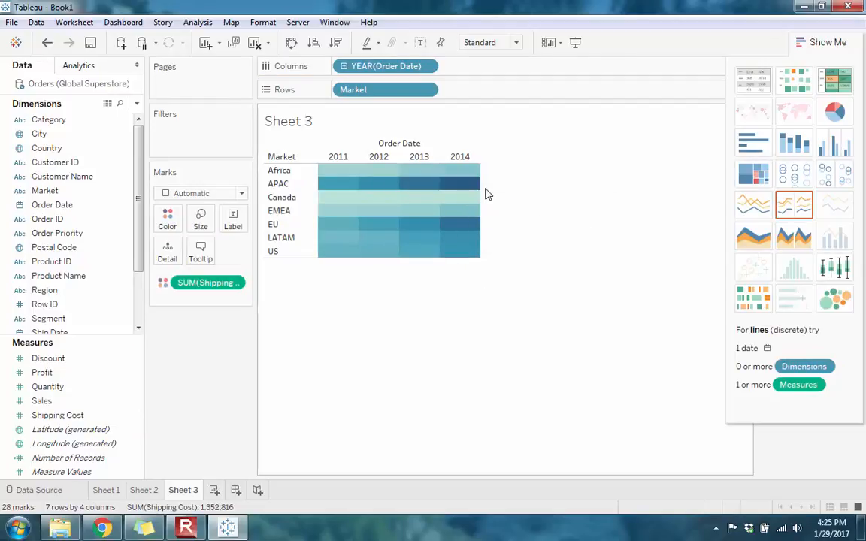
Hide the chart-type suggestions and inspect the highlight table's shipping costs by market and year.
left_click(839, 44)
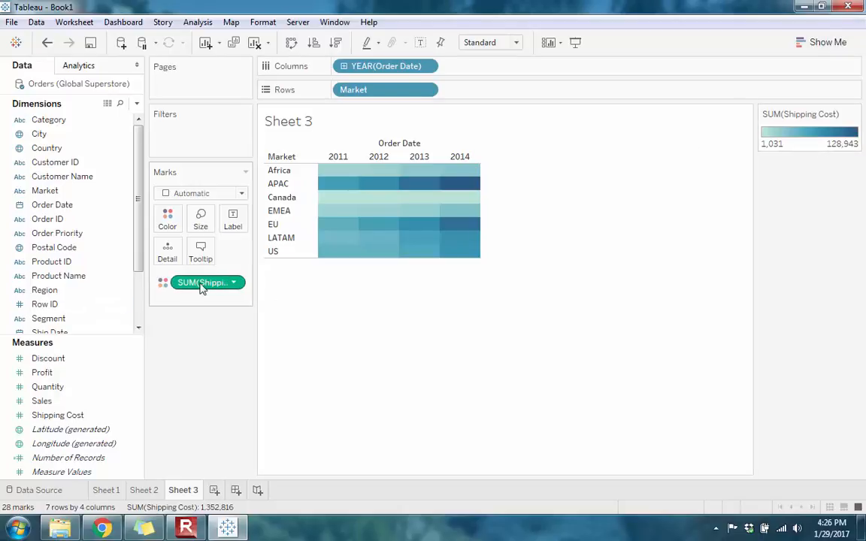
mouse_move(467, 185)
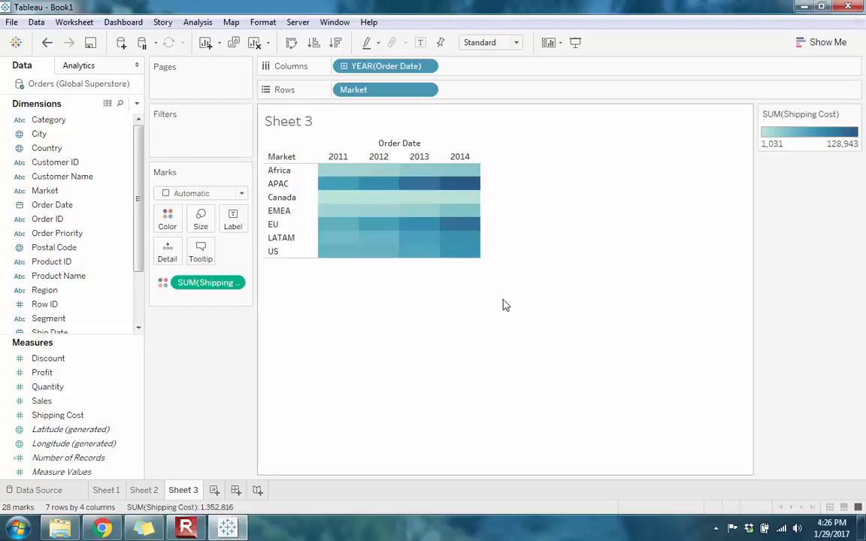
mouse_move(475, 265)
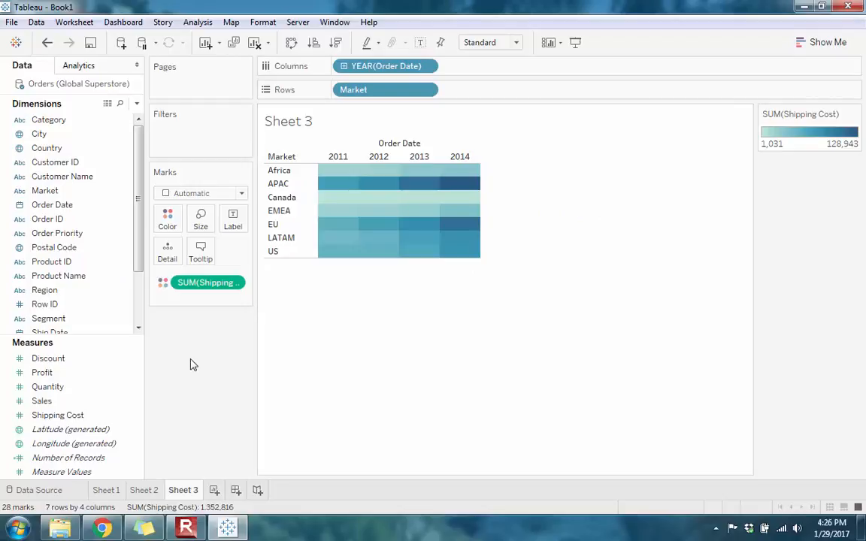
On Sheet 2, drill the Order Date years down to quarters in the Profit bar chart.
left_click(143, 489)
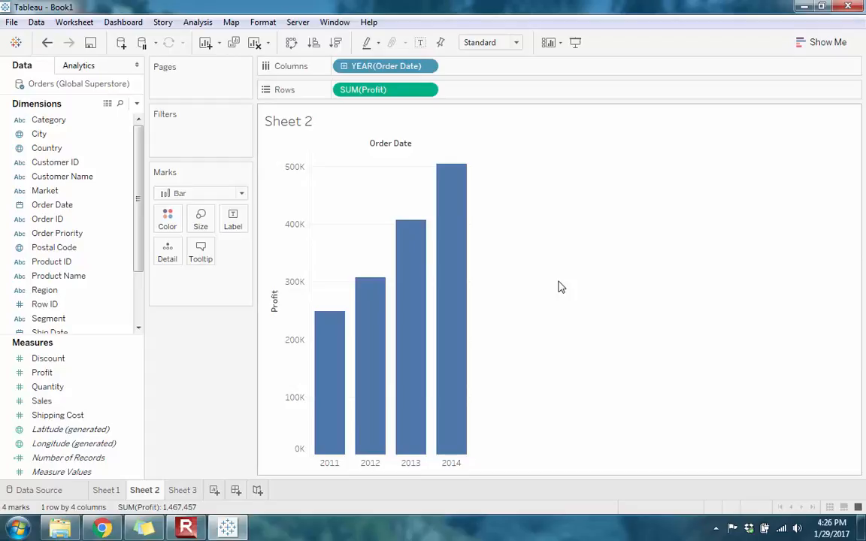
left_click(343, 66)
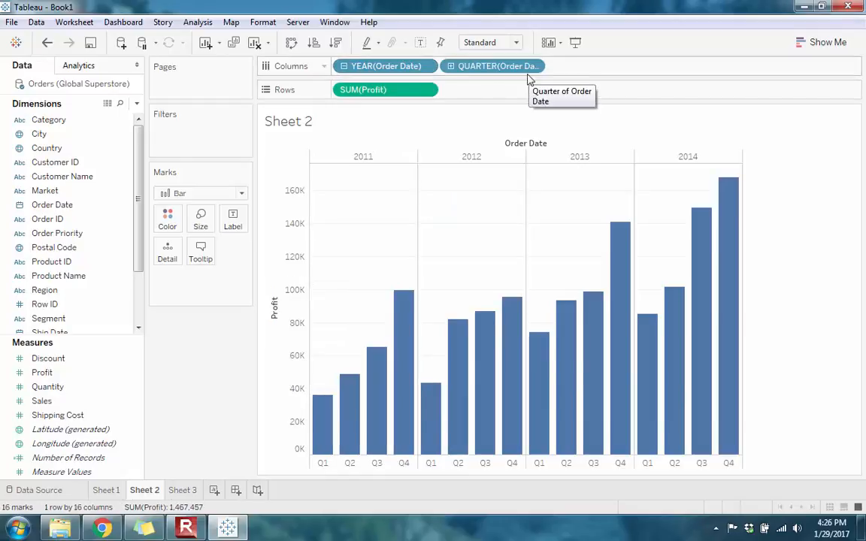
mouse_move(710, 221)
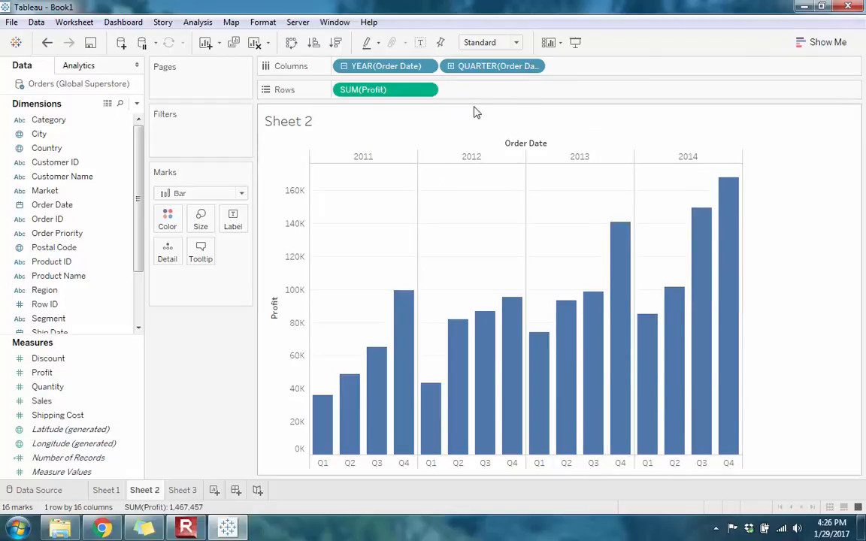
mouse_move(440, 340)
mouse_move(720, 325)
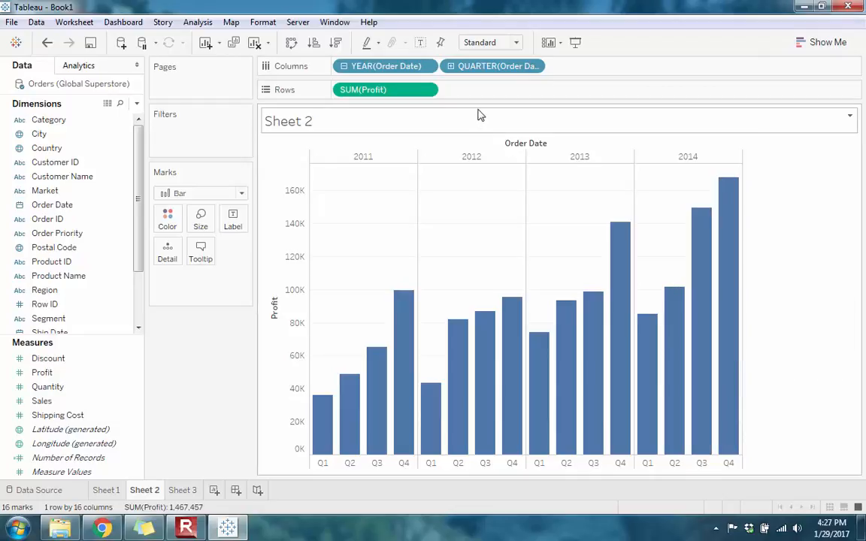
Filter the quarterly Profit chart by Market with all values included, and show the filter beside the chart.
left_click(54, 149)
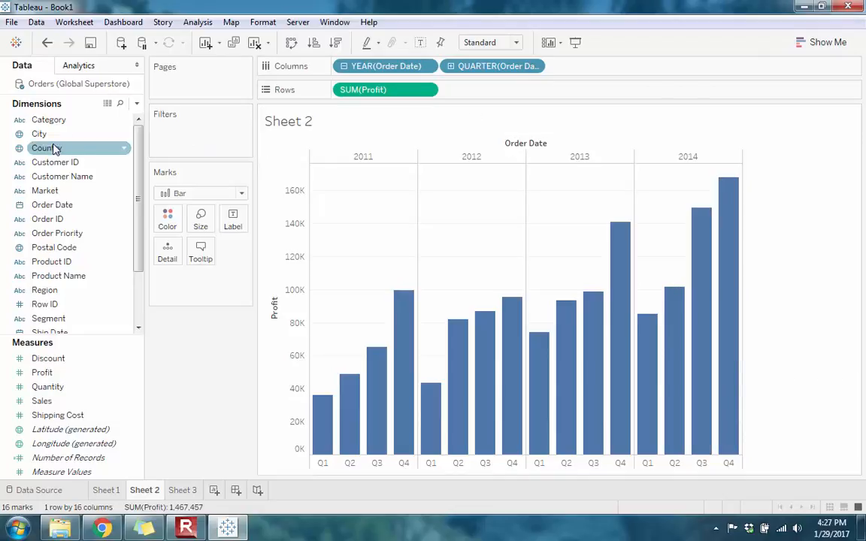
left_click_drag(45, 191, 177, 136)
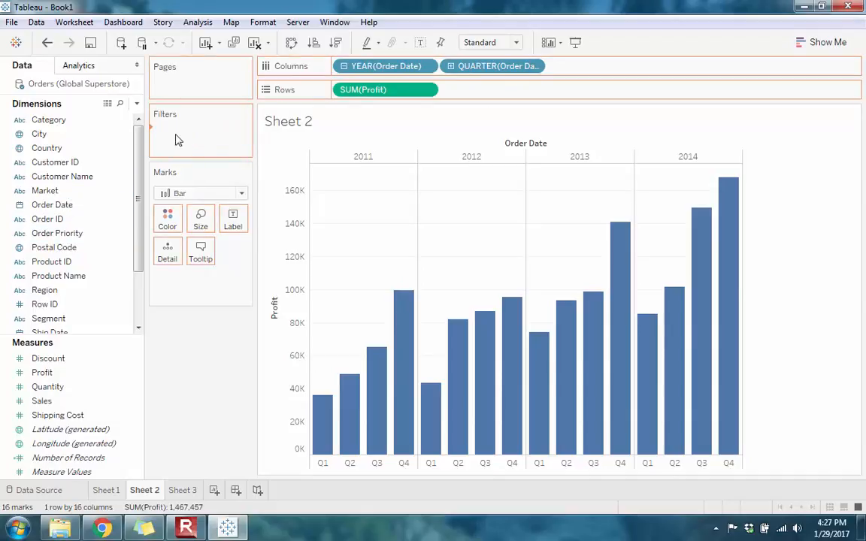
left_click(321, 307)
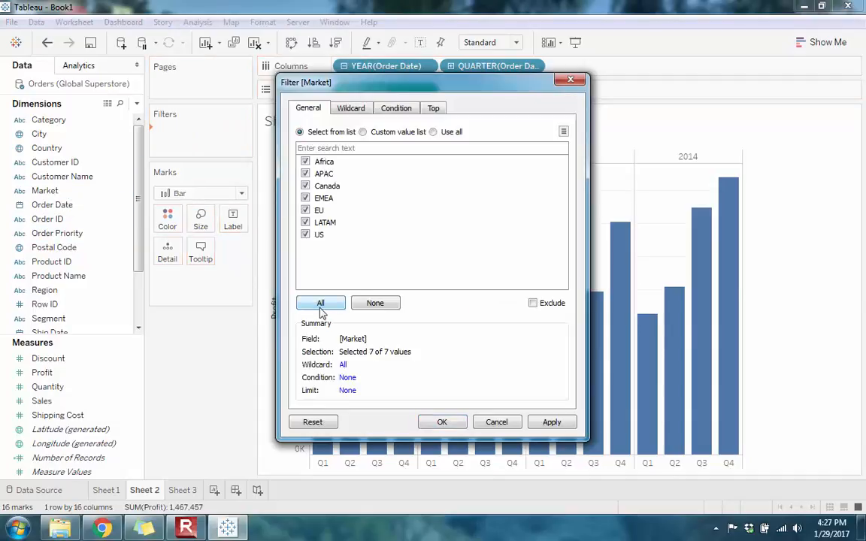
left_click(442, 422)
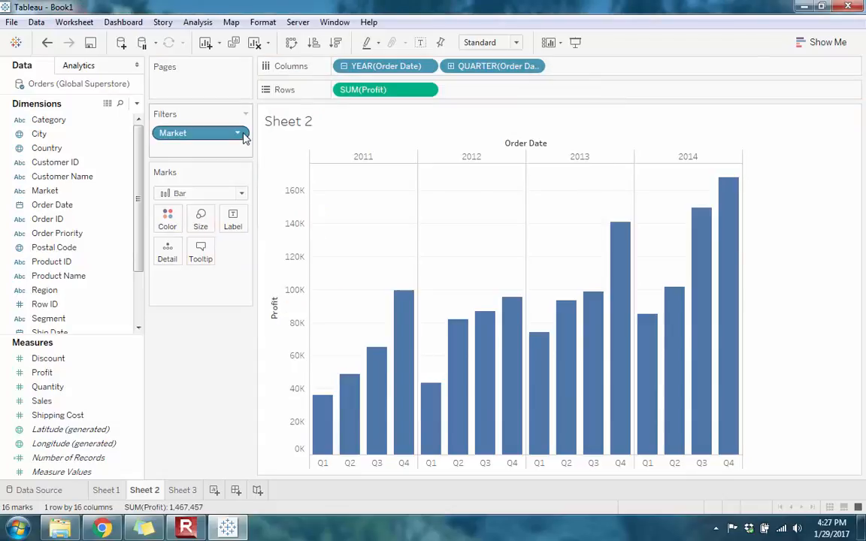
left_click(237, 133)
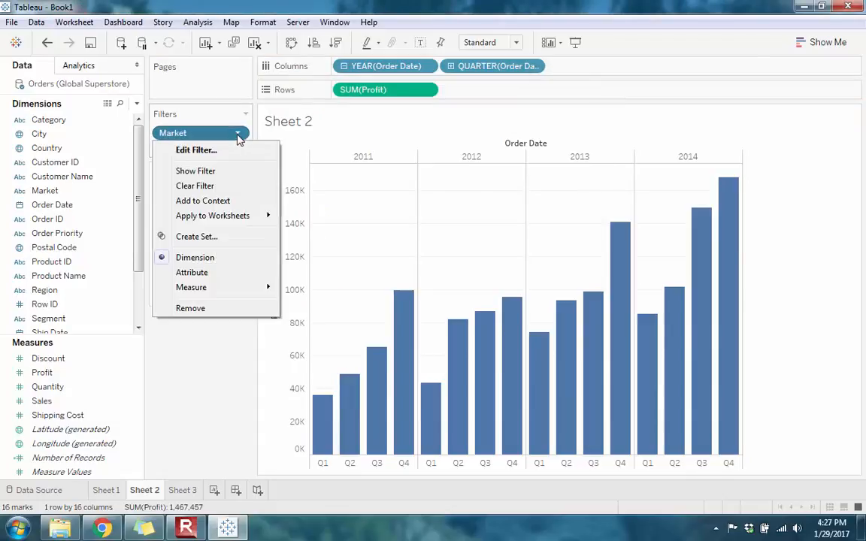
left_click(197, 171)
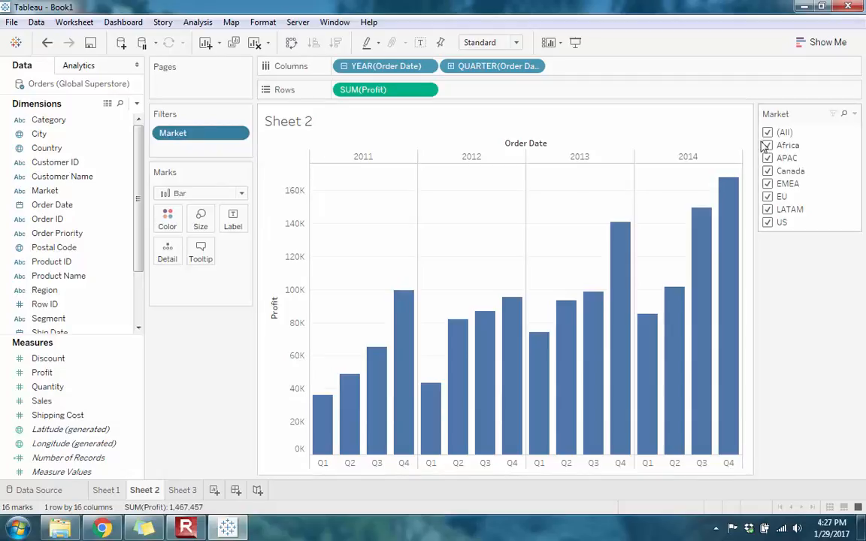
Limit the Market filter to APAC and EMEA, and restore it to all markets.
left_click(767, 132)
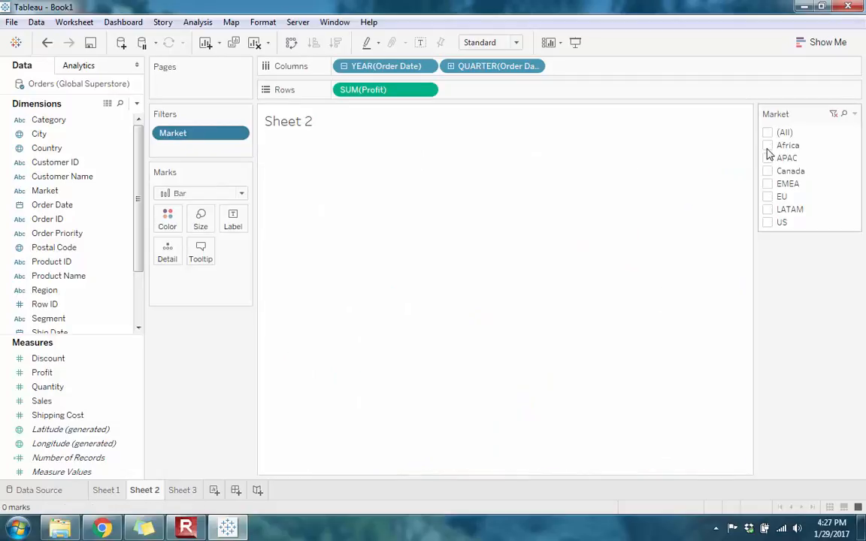
left_click(767, 158)
left_click(767, 183)
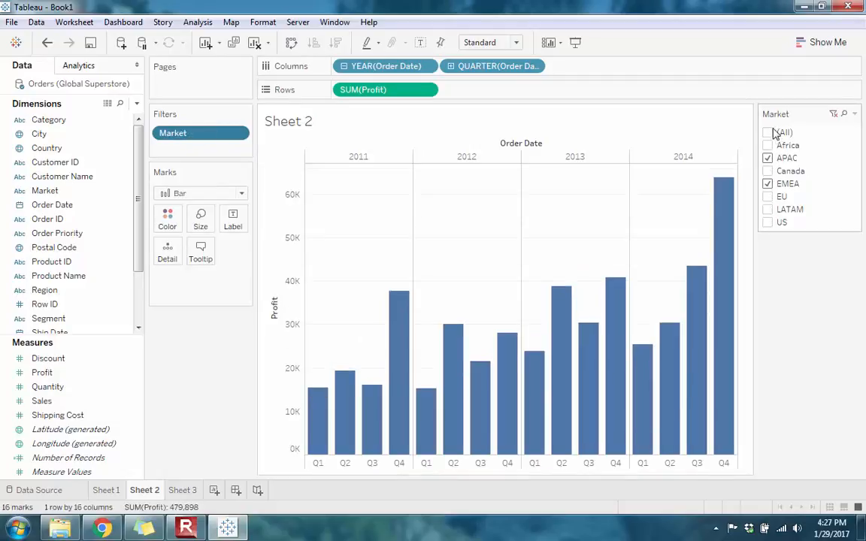
left_click(767, 132)
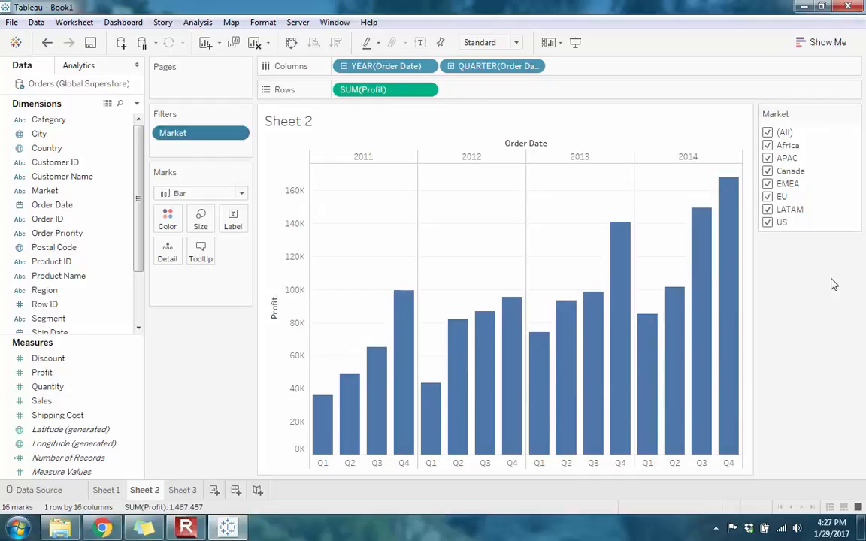
mouse_move(409, 329)
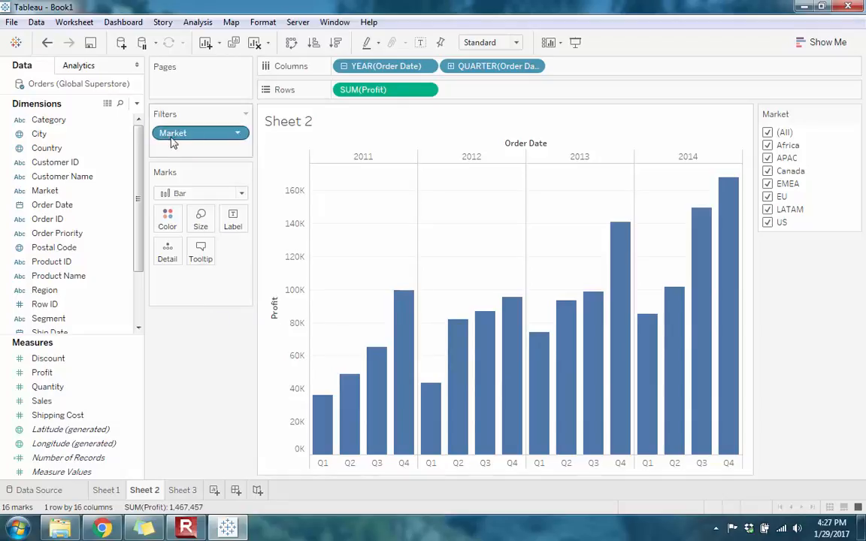
left_click(774, 135)
left_click(775, 137)
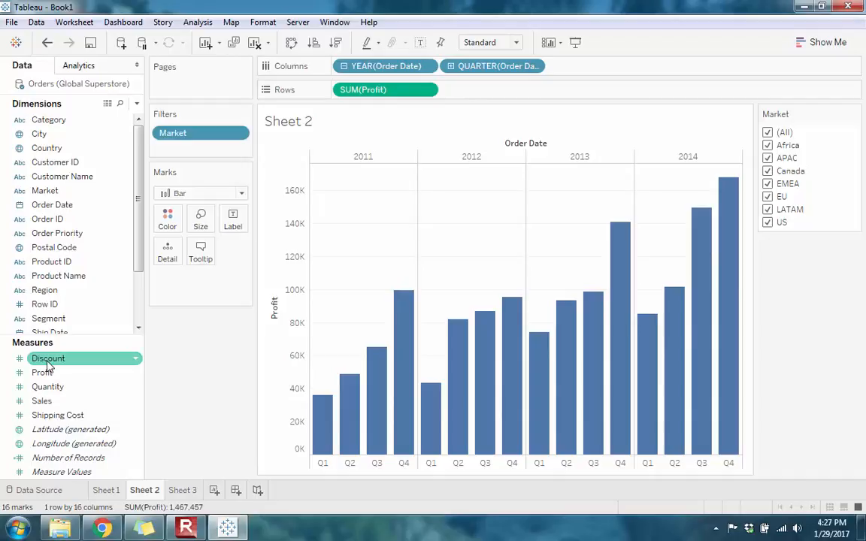
Add a Discount filter on all values with the range 0 to 0.85, and show it beside the chart.
left_click_drag(47, 364, 212, 149)
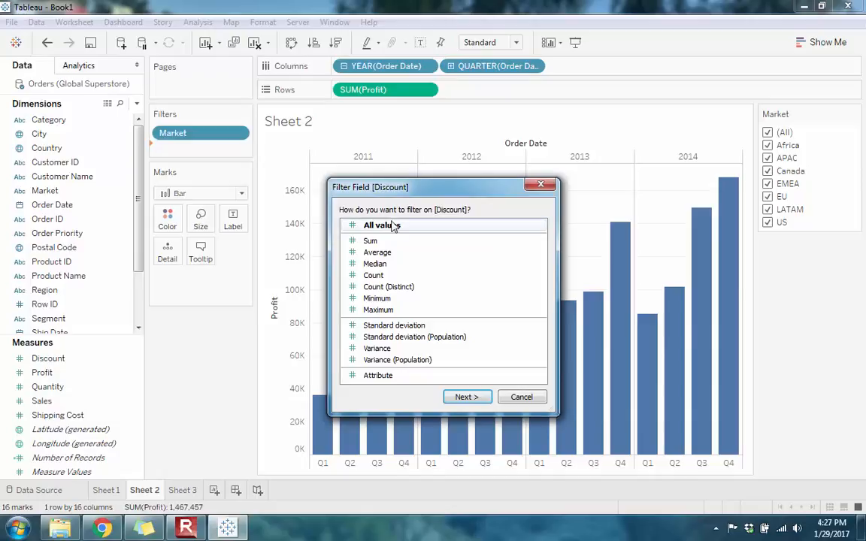
left_click(368, 226)
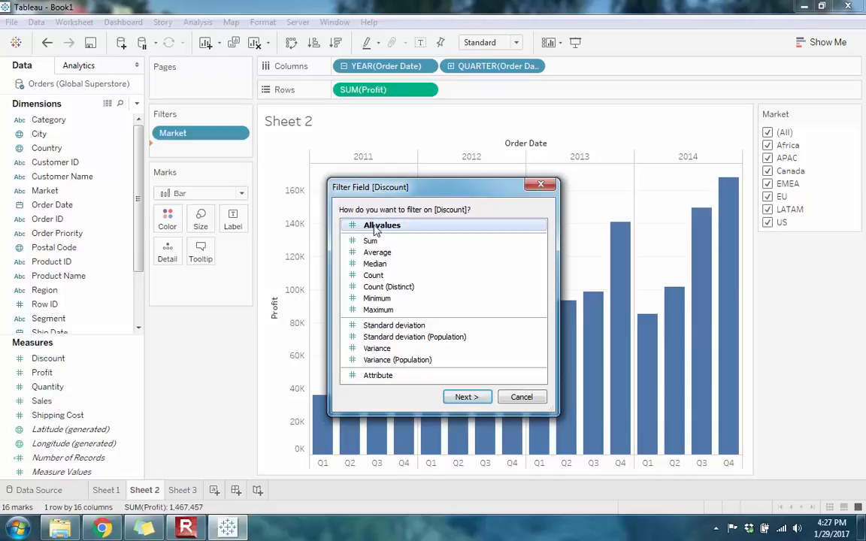
left_click(465, 398)
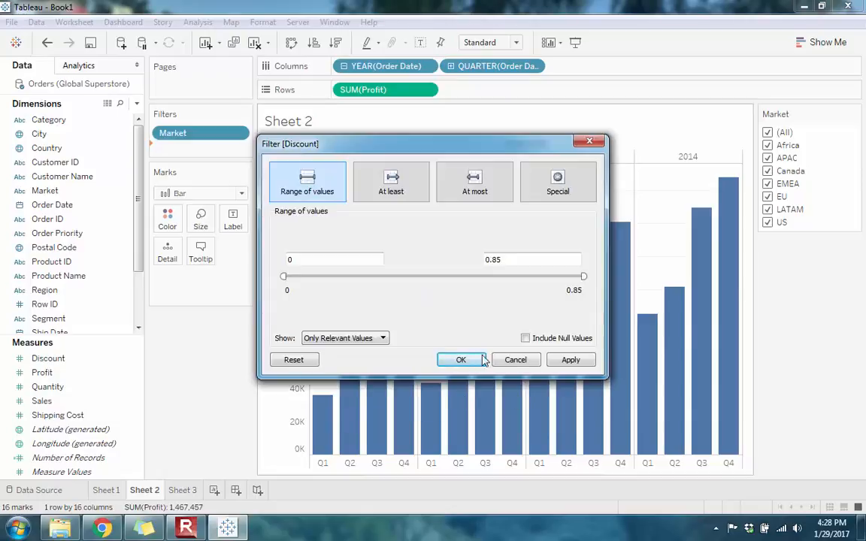
left_click(461, 360)
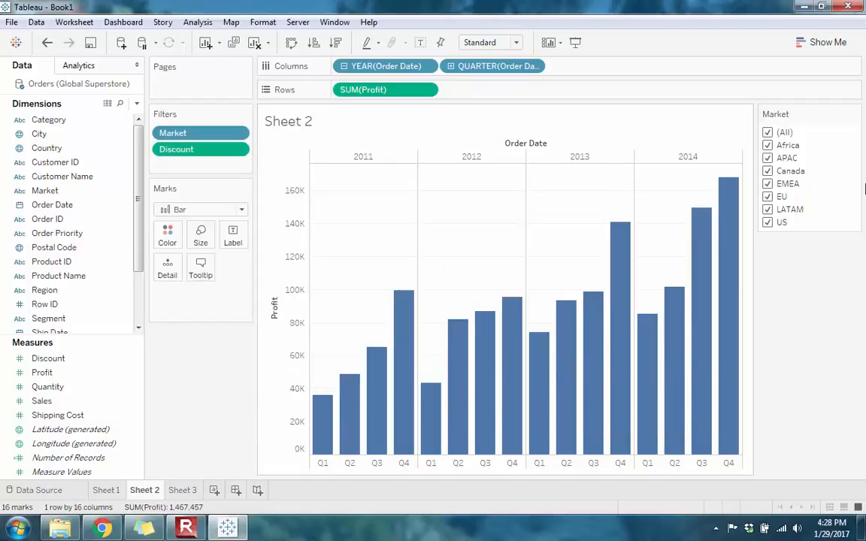
left_click(238, 148)
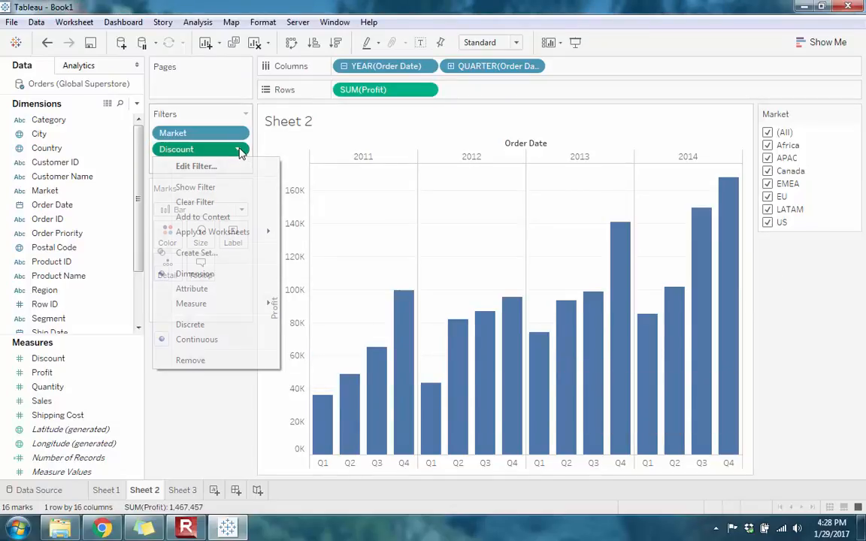
left_click(196, 187)
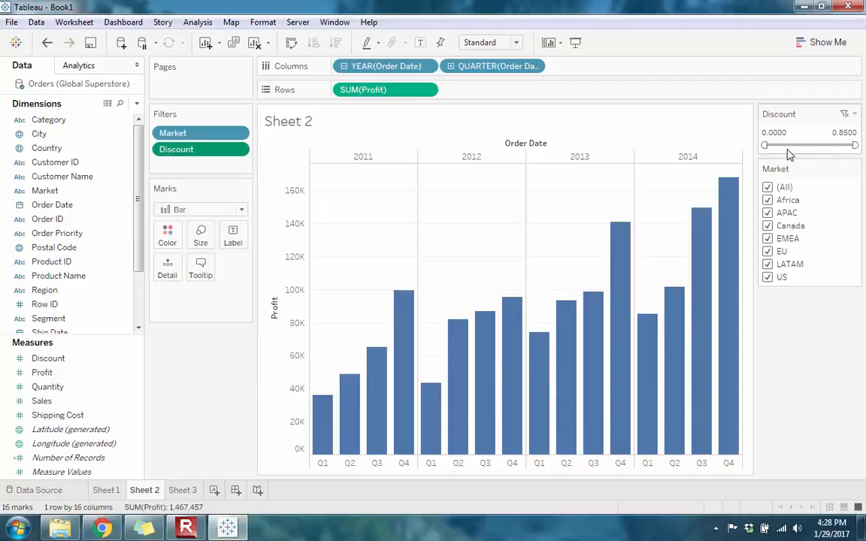
Raise the Discount filter's minimum to 0.0670, inspect the quarterly profits, and reset the minimum to 0.
mouse_move(764, 144)
left_mouse_down()
mouse_move(778, 145)
mouse_move(766, 144)
left_mouse_up()
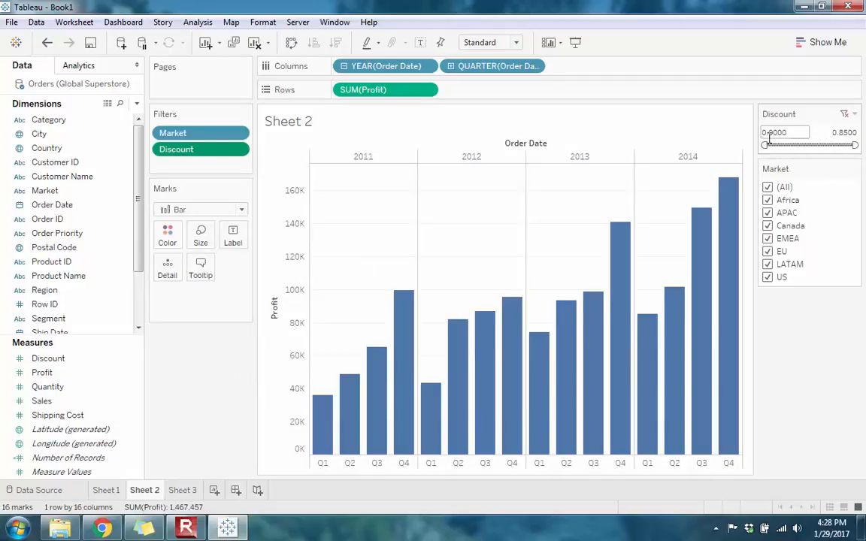
left_click_drag(767, 144, 774, 144)
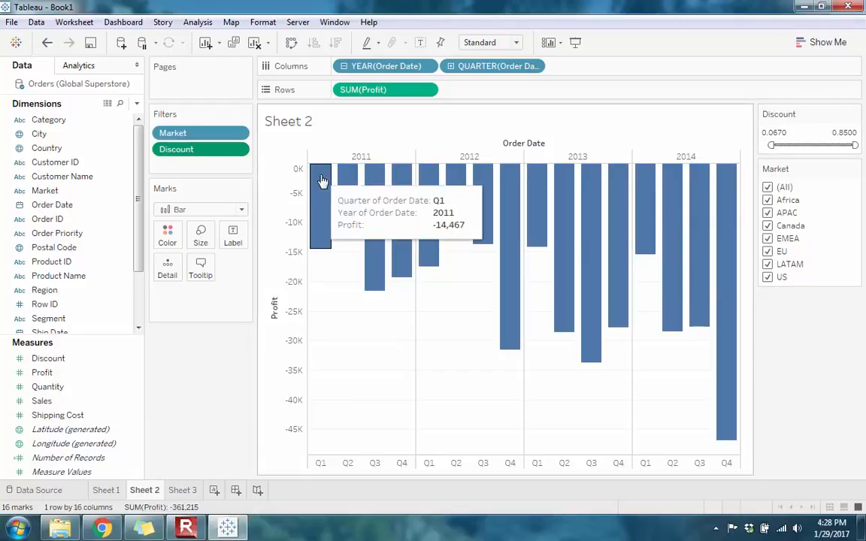
mouse_move(343, 181)
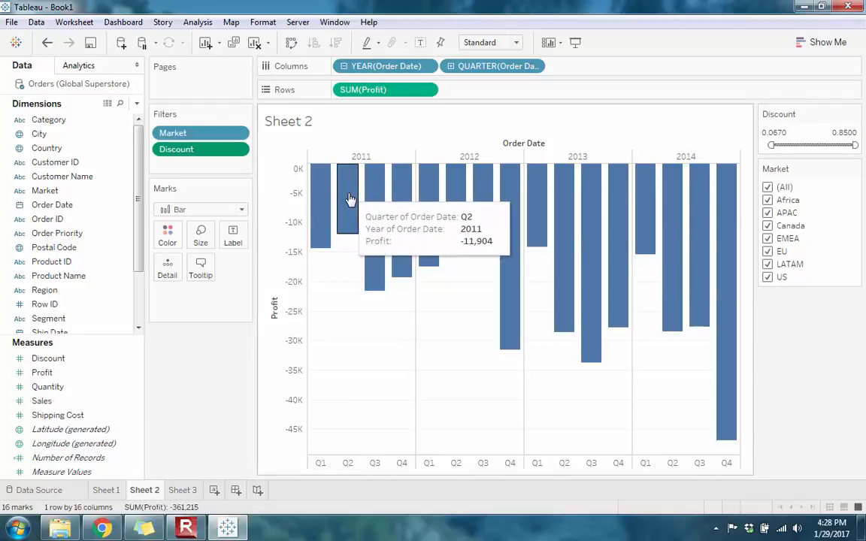
left_click_drag(770, 144, 755, 145)
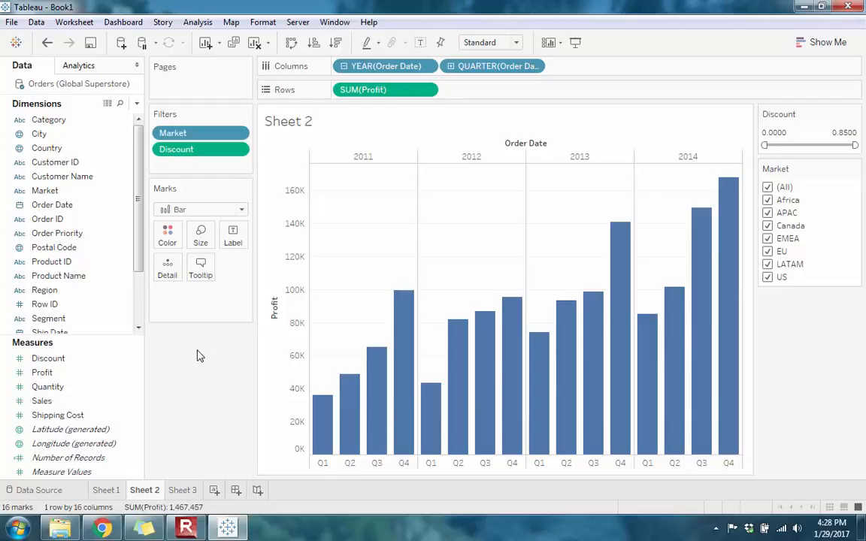
Add a new worksheet, map the Country field, and colour the countries by summed Profit.
left_click(215, 490)
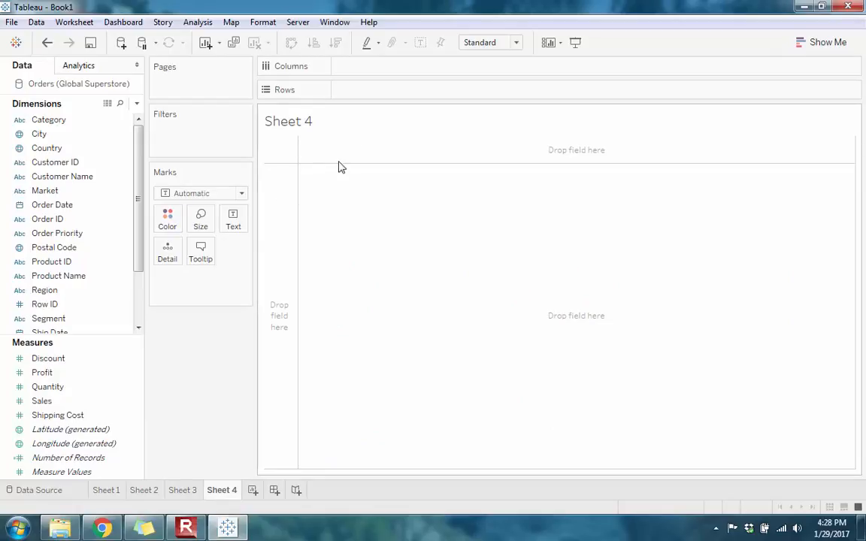
double_click(50, 151)
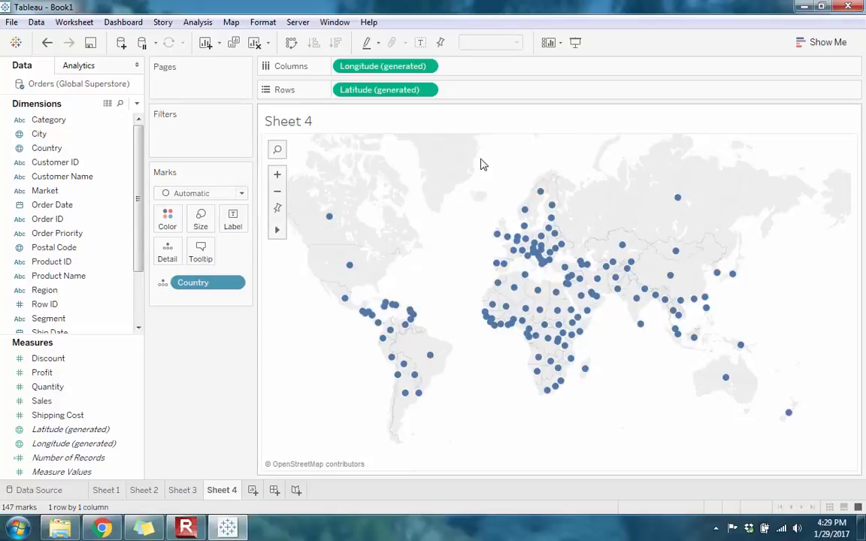
mouse_move(490, 328)
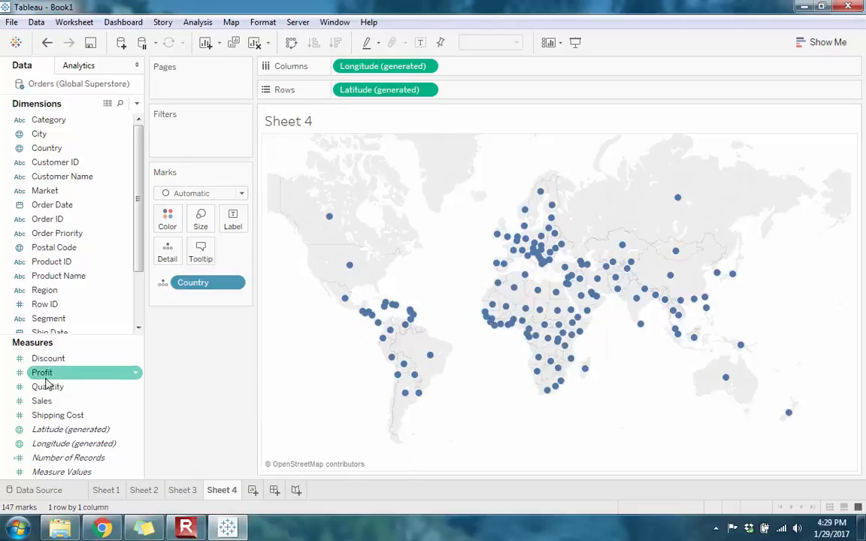
left_click_drag(43, 376, 172, 224)
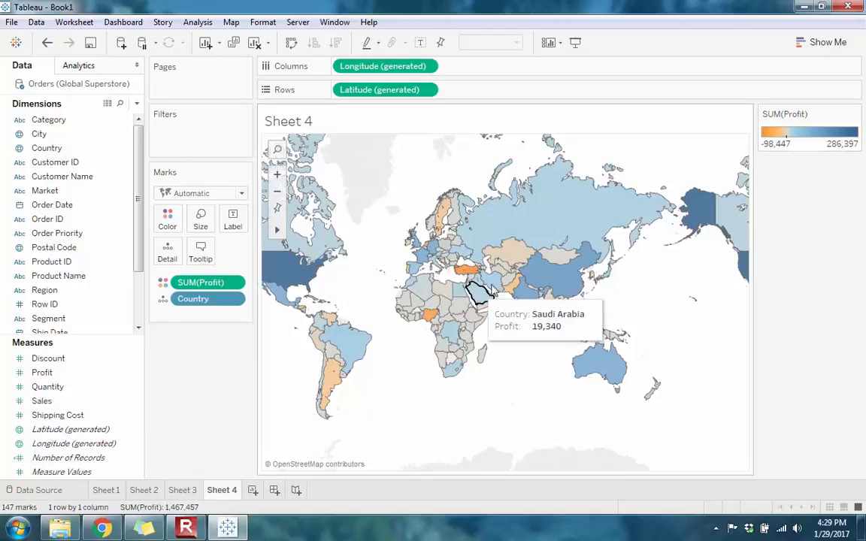
mouse_move(470, 274)
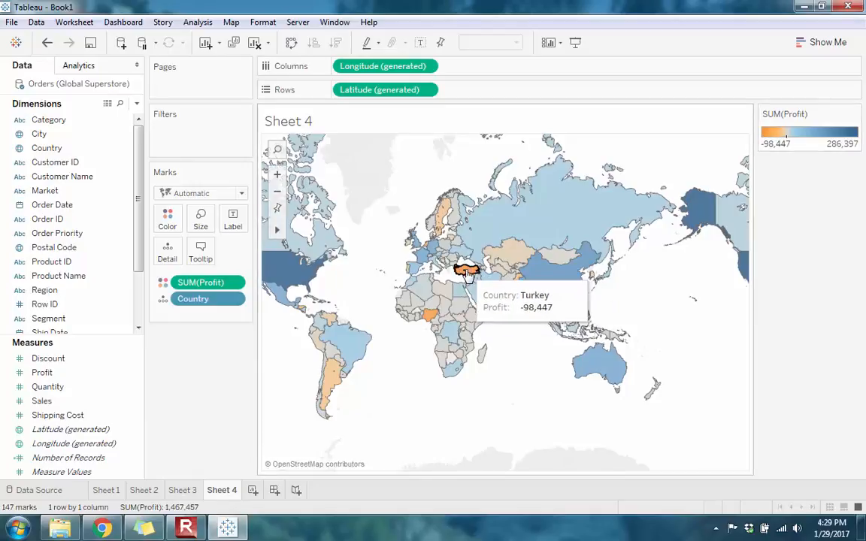
mouse_move(427, 314)
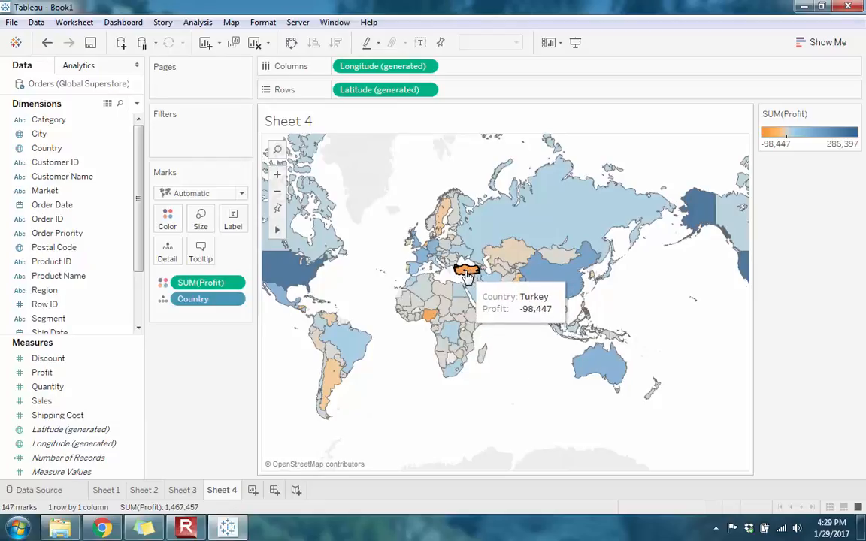
mouse_move(293, 282)
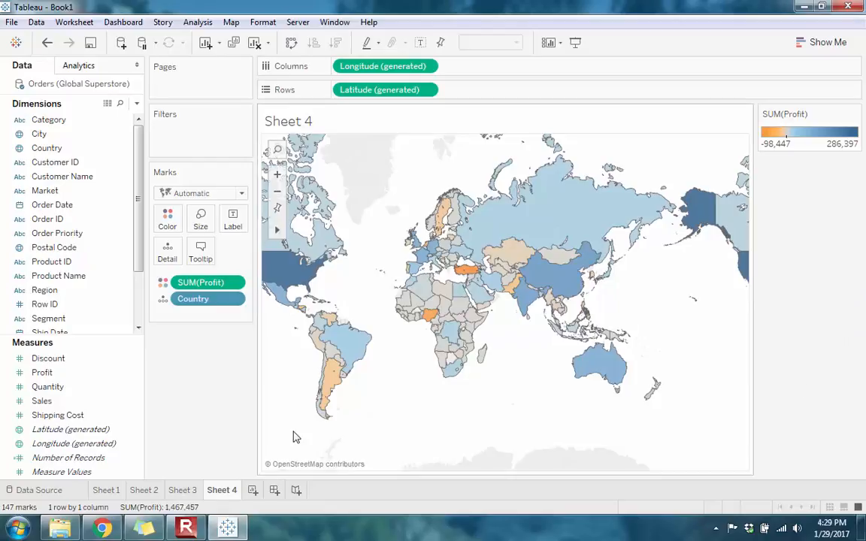
Size the country marks on the map by summed Discount, and inspect the large marks such as the United States.
left_click(97, 390)
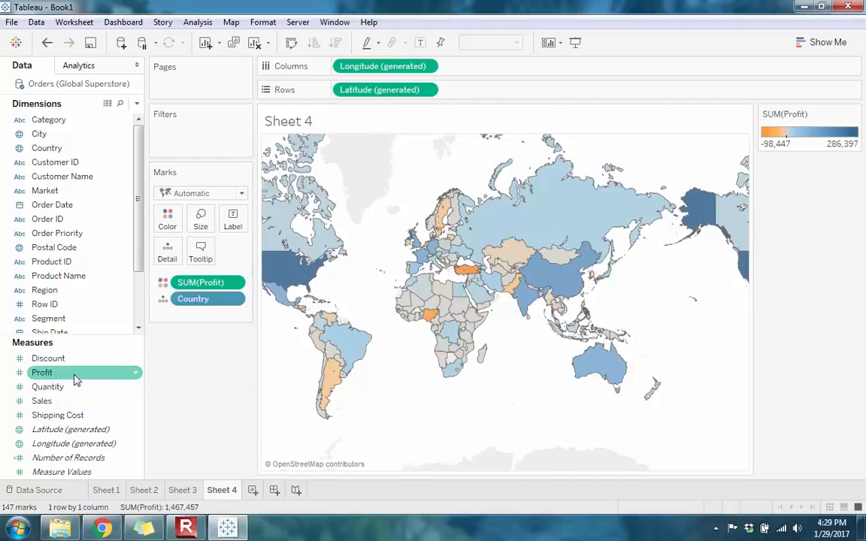
left_click_drag(67, 361, 202, 220)
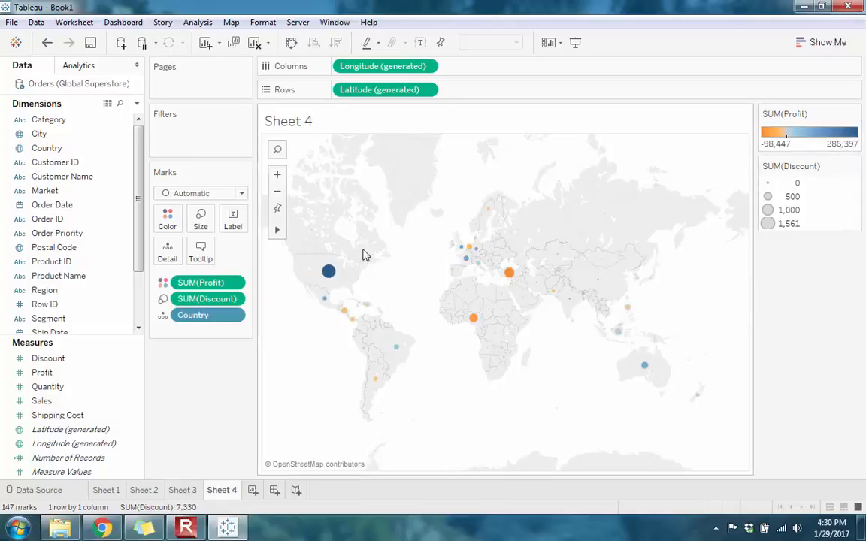
mouse_move(328, 274)
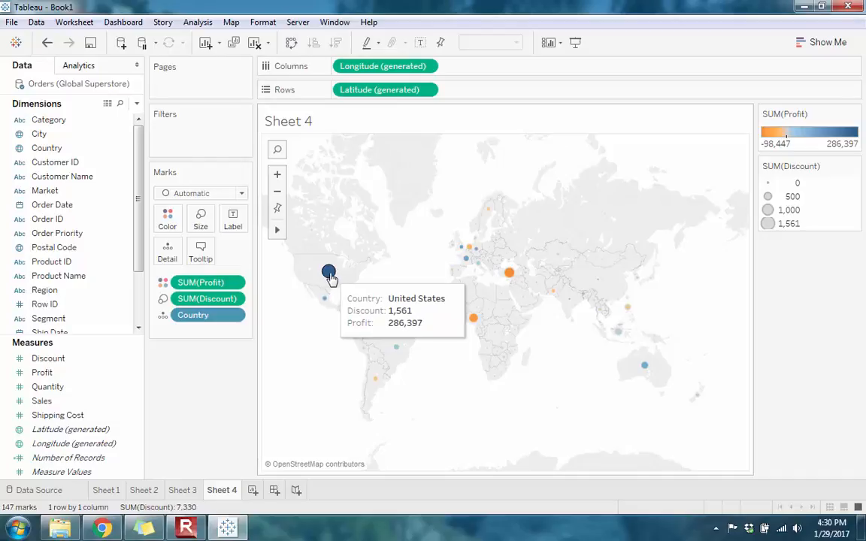
mouse_move(510, 275)
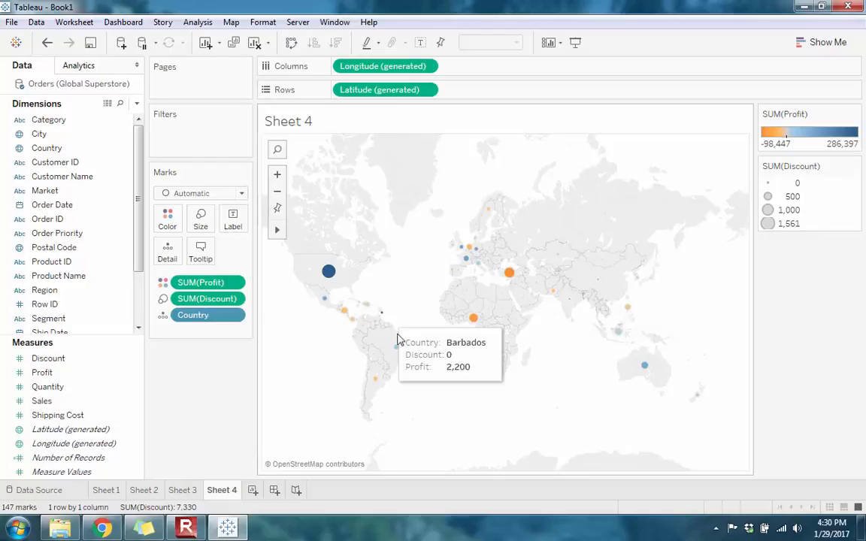
Add a new worksheet and plot summed Profit by year of Order Date as a line chart.
left_click(254, 490)
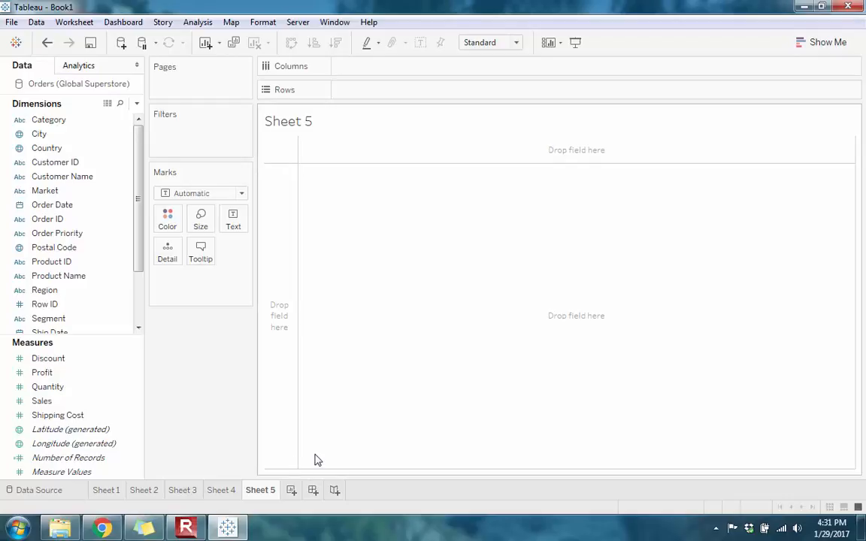
double_click(74, 373)
mouse_move(344, 169)
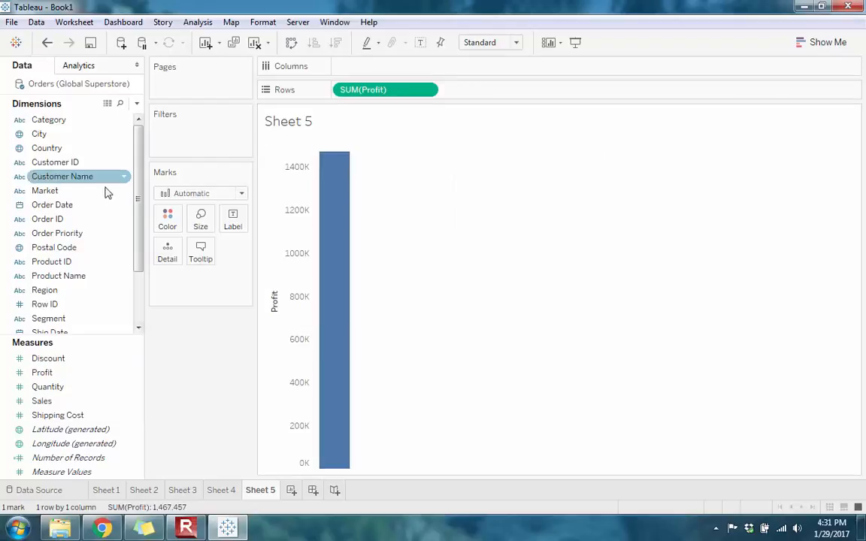
left_click_drag(63, 209, 413, 70)
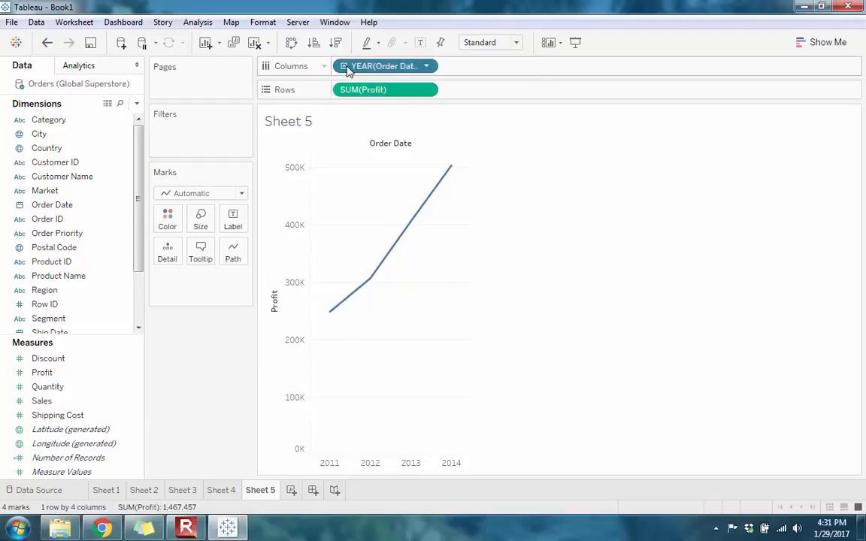
Break the yearly profit line down by quarter and add trend lines to the chart.
left_click(343, 66)
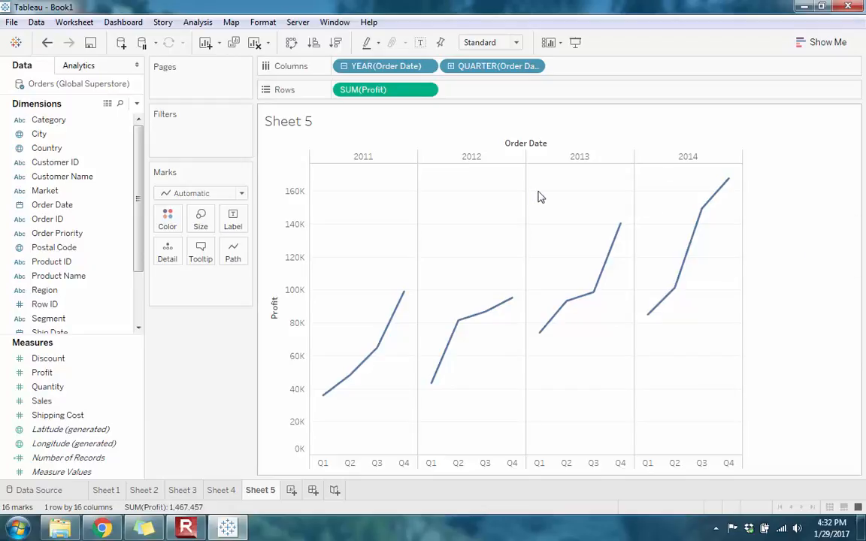
left_click(83, 66)
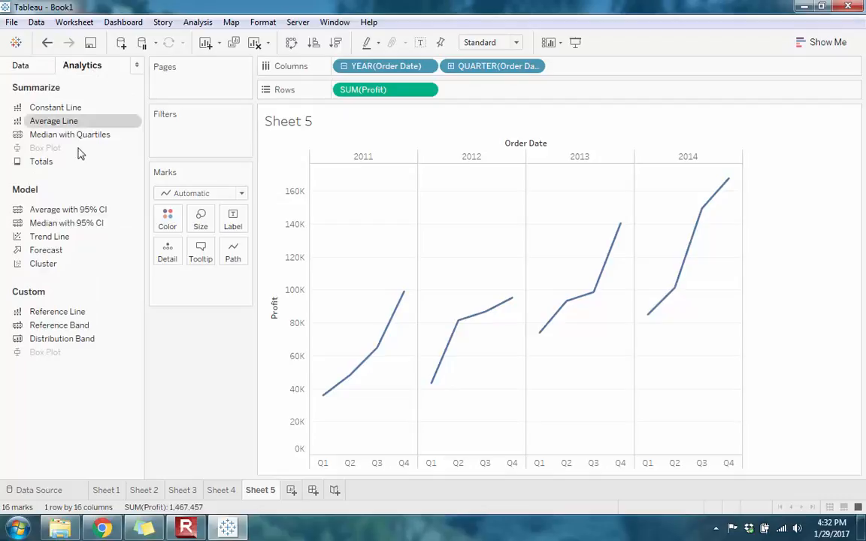
left_click_drag(45, 240, 389, 174)
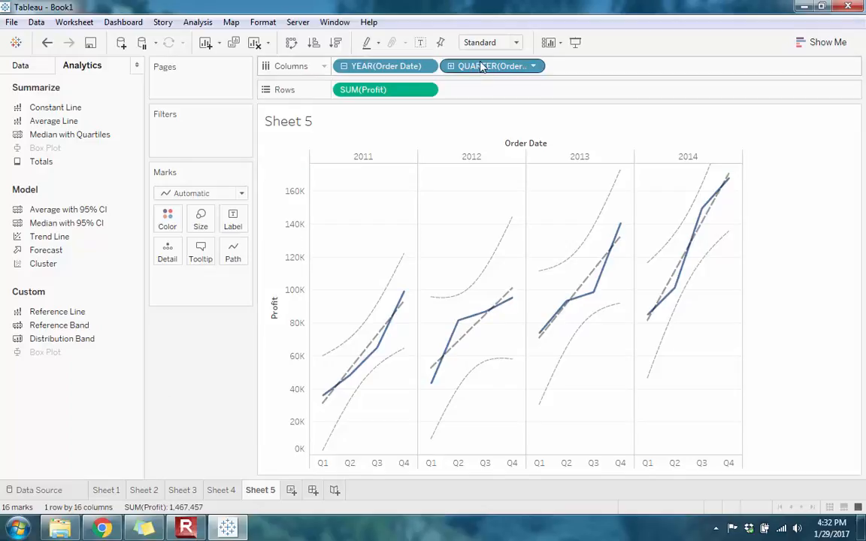
Remove the quarter level from the columns, inspect the yearly trend line's equation, and remove the trend line.
left_click_drag(485, 69, 201, 386)
mouse_move(379, 245)
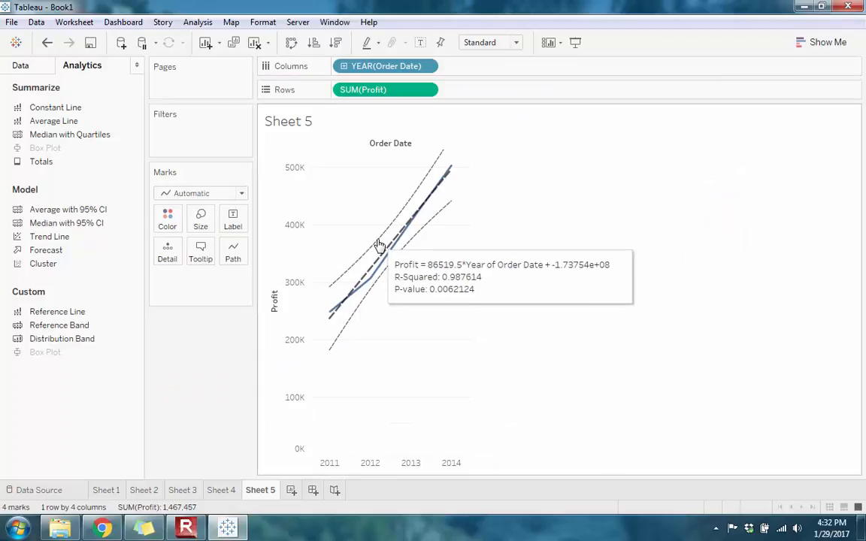
left_click_drag(379, 246, 152, 375)
mouse_move(425, 206)
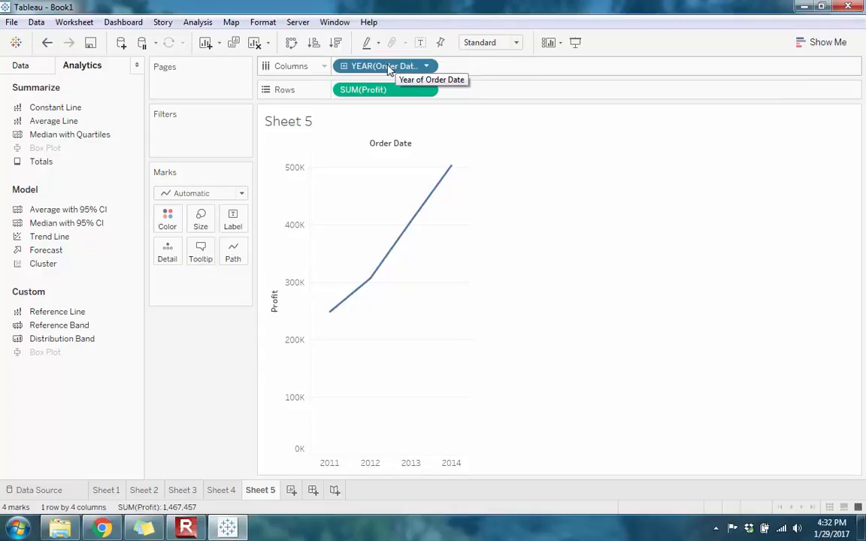
Change the Order Date column to continuous years and add a trend line to the profit chart.
right_click(388, 69)
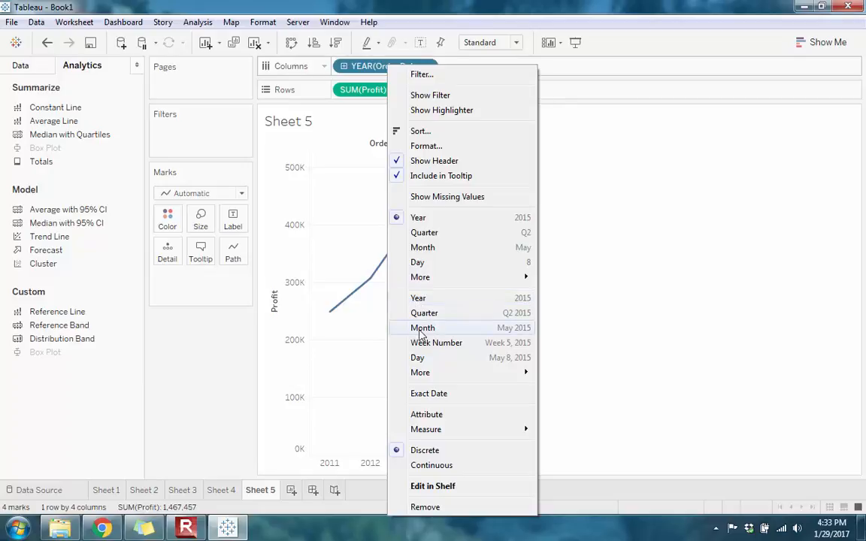
mouse_move(420, 374)
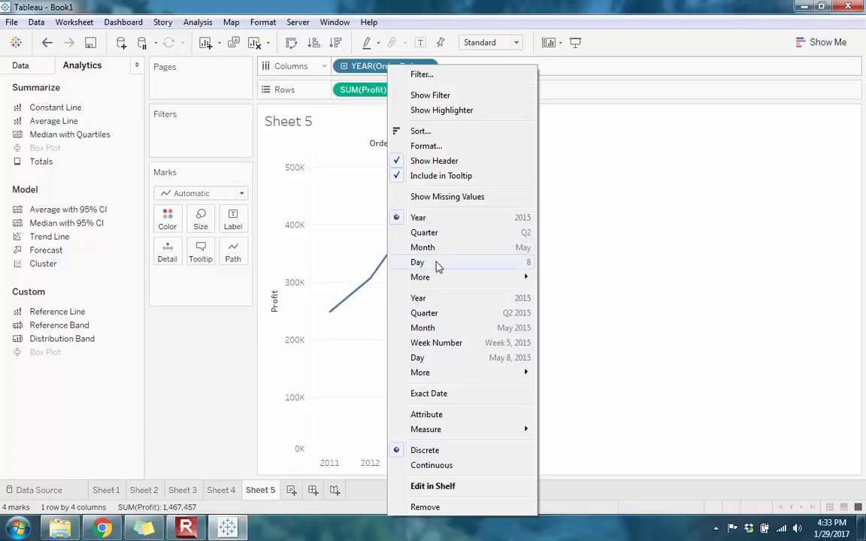
left_click(422, 299)
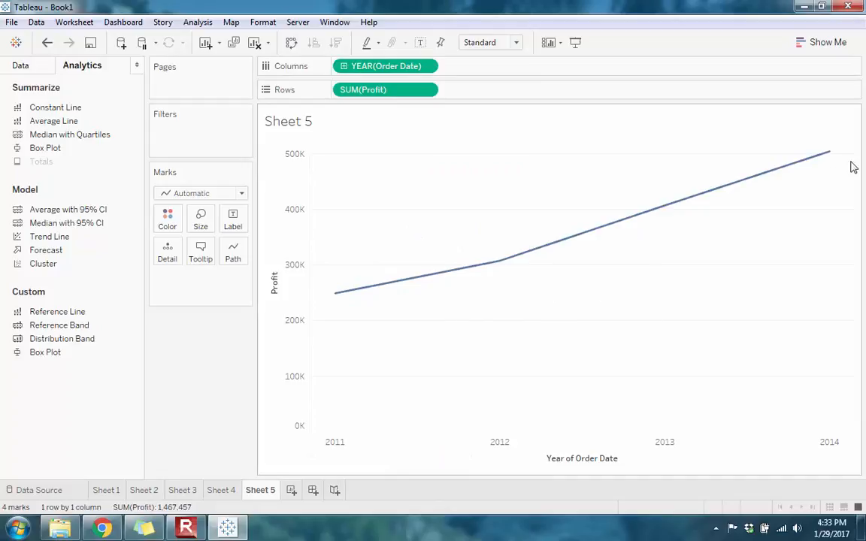
mouse_move(828, 155)
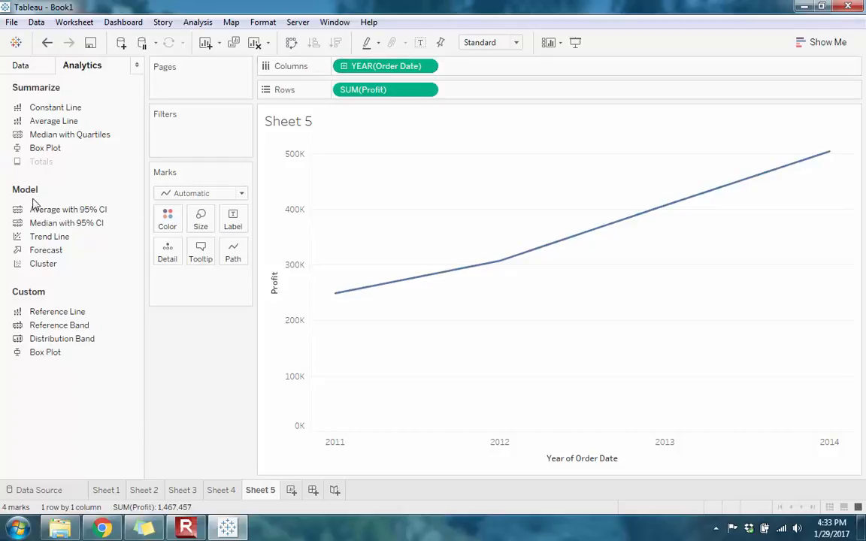
left_click_drag(51, 239, 568, 246)
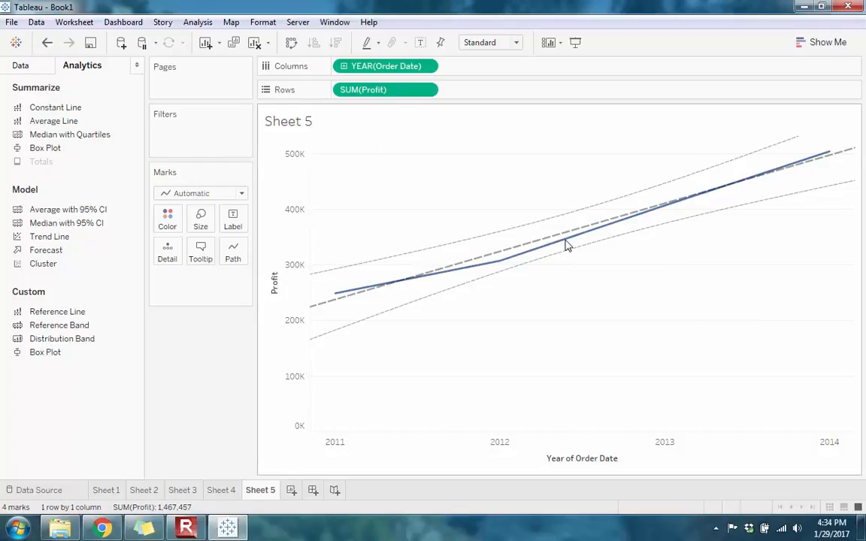
left_click(186, 529)
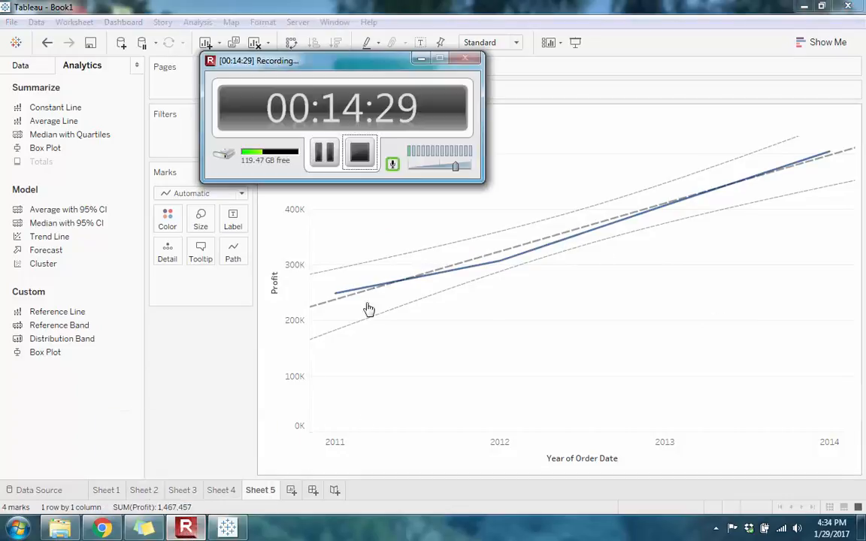